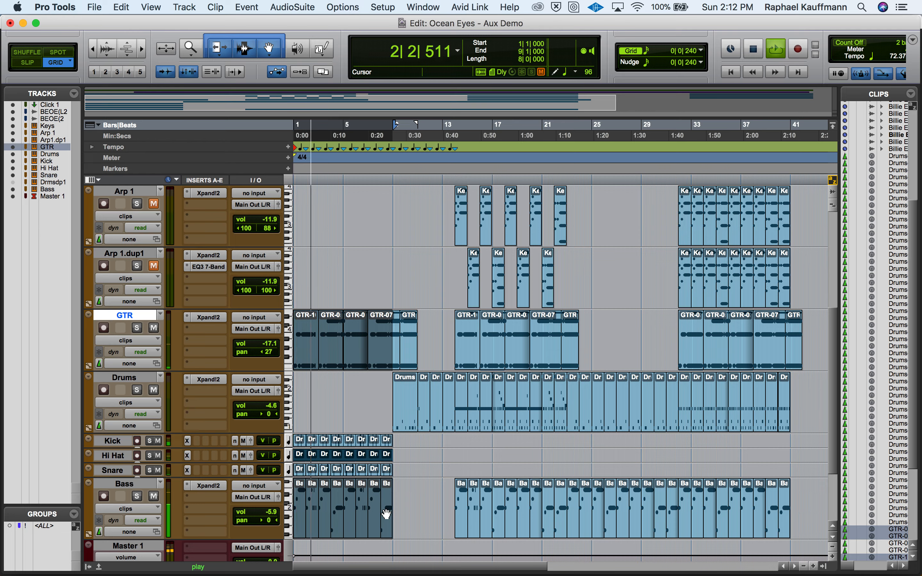
Step: Stop the session playback and switch from the Edit window to the Mix window
key(space)
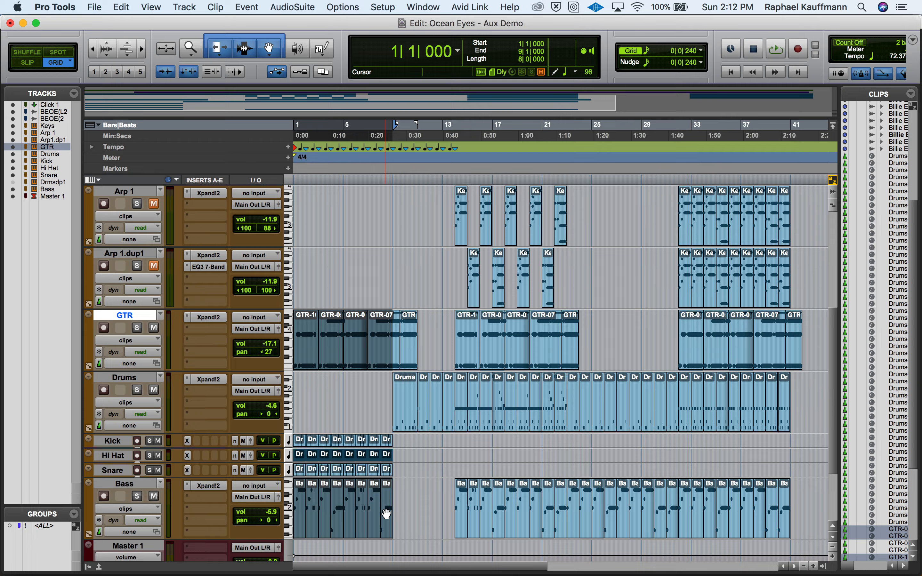
key(super+equal)
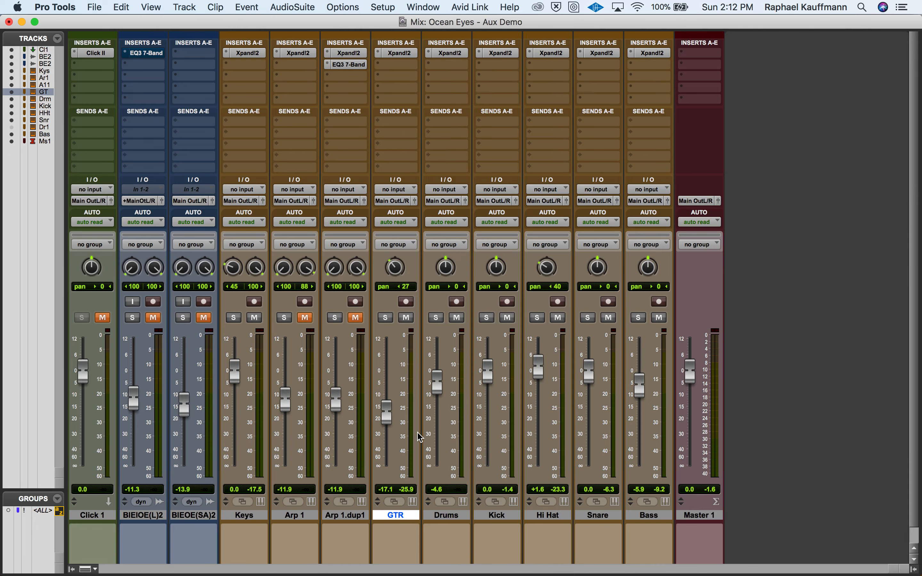
key(super+equal)
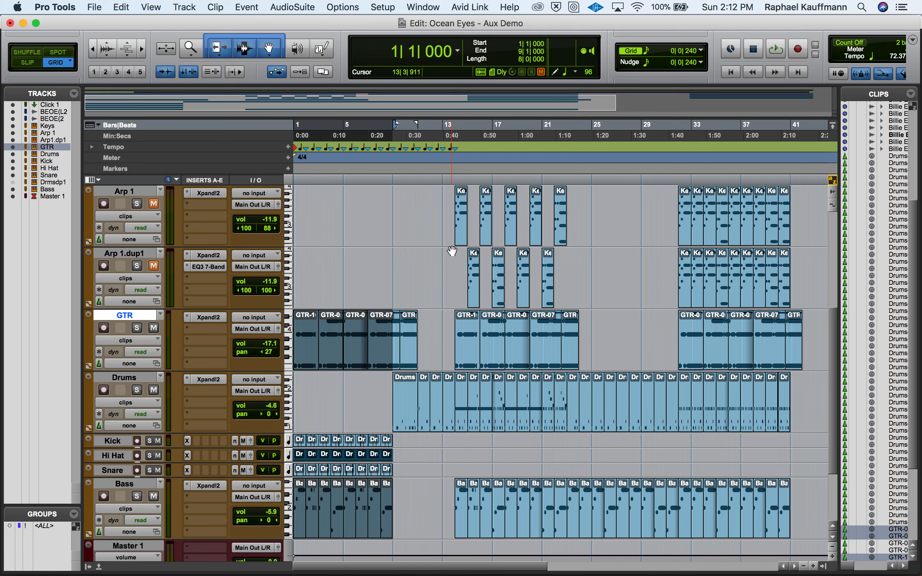
click(430, 6)
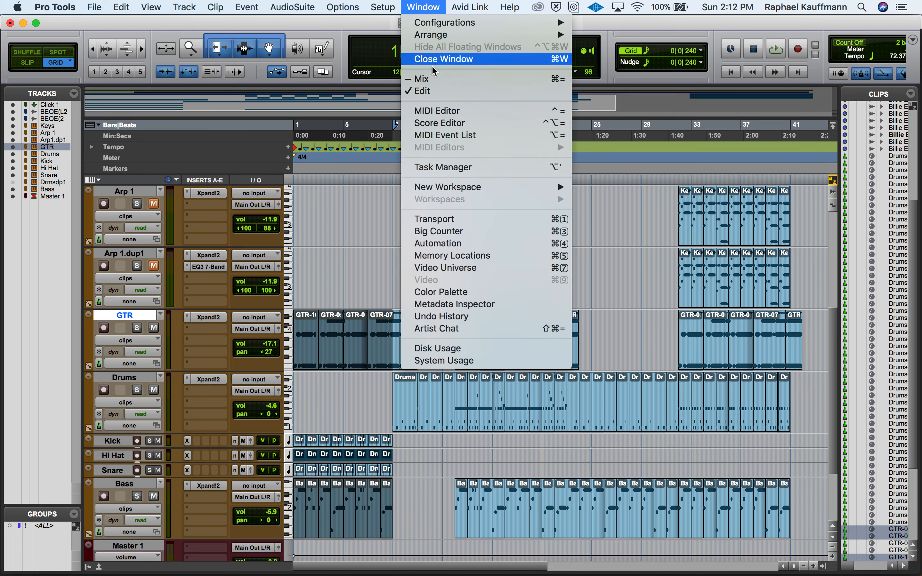
click(619, 174)
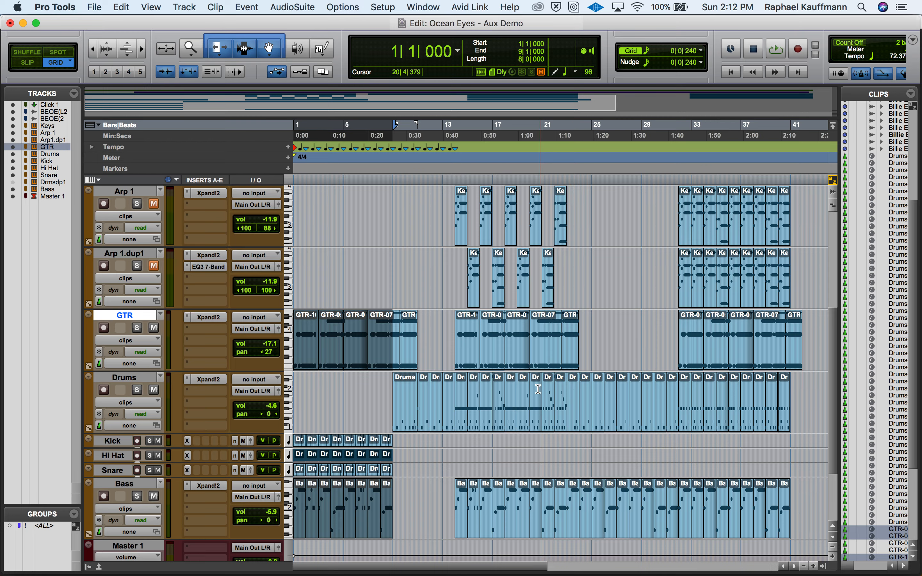
click(374, 6)
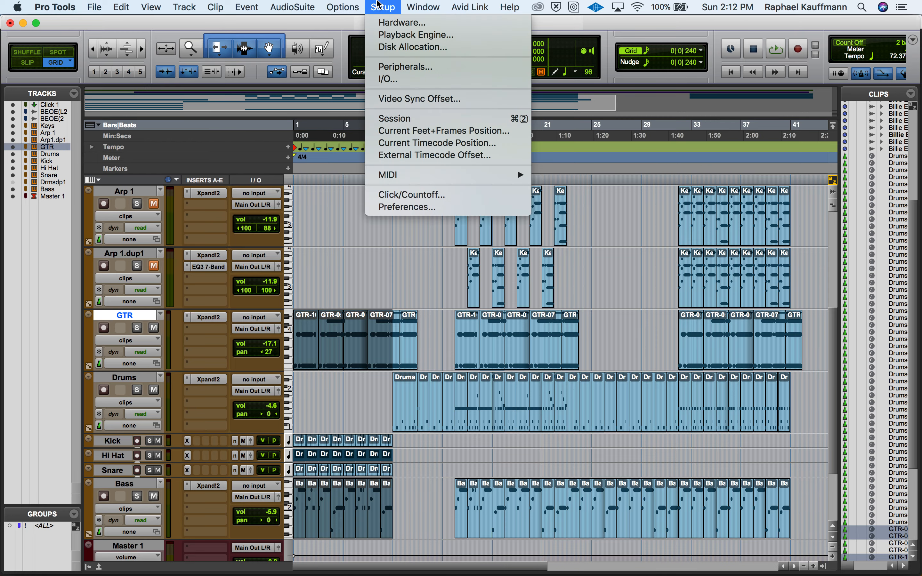
mouse_move(419, 7)
click(422, 78)
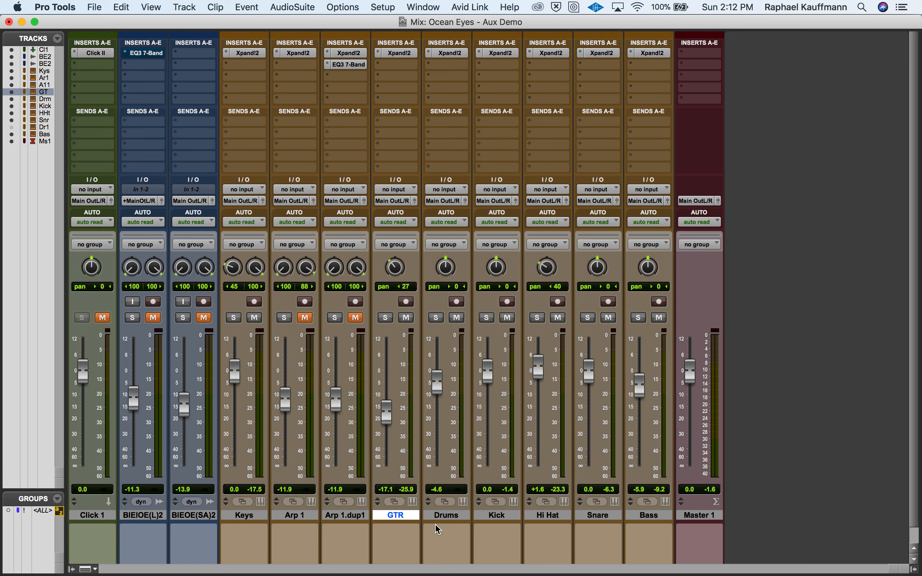
Step: Create one stereo Aux Input track named Reverb directly after the Bass track
click(651, 517)
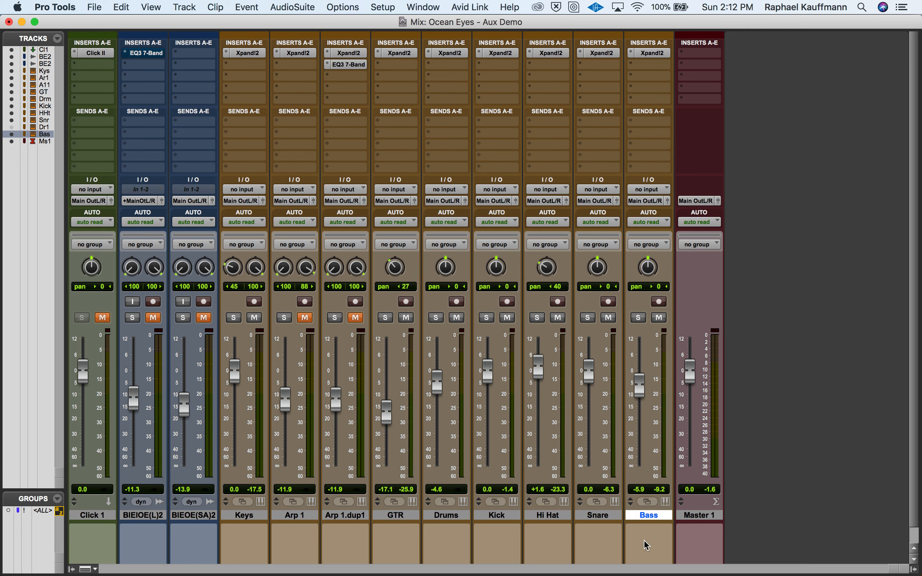
click(185, 8)
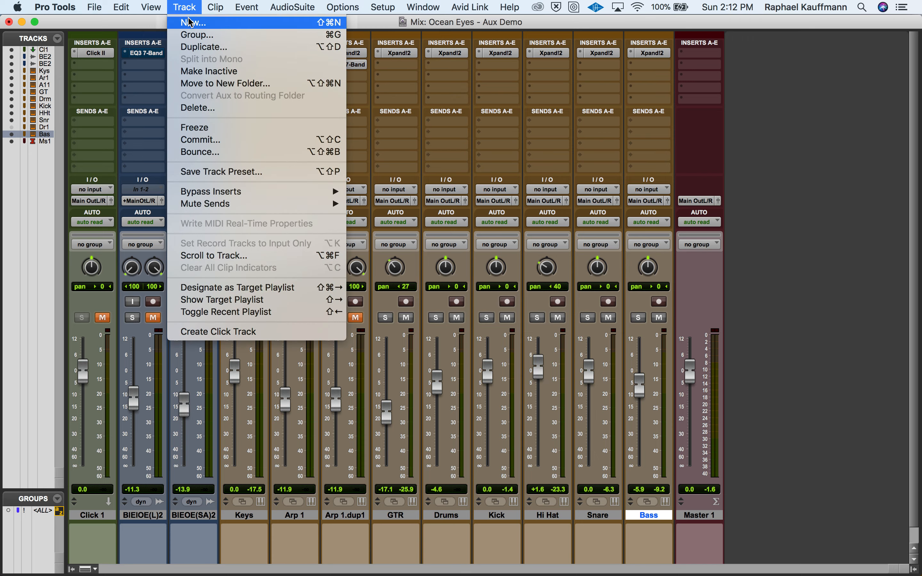
click(198, 23)
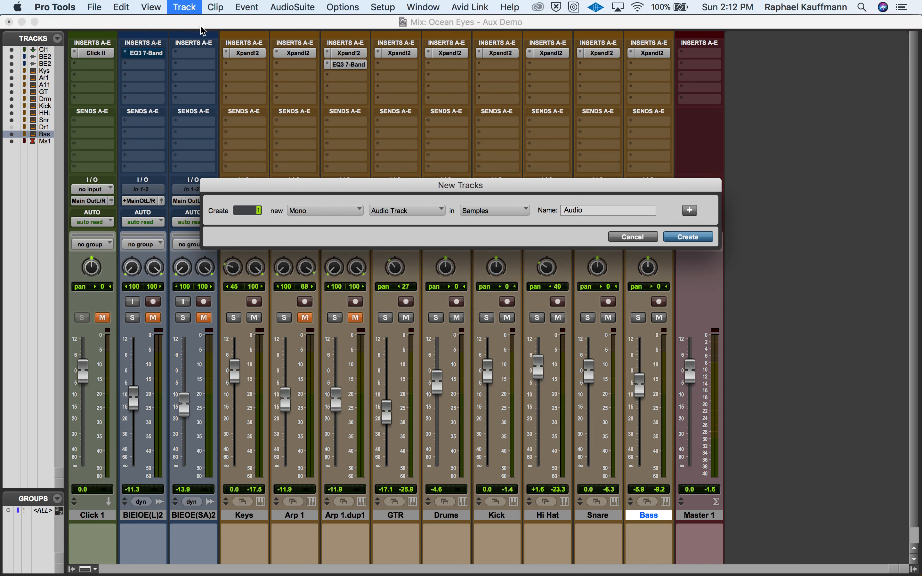
click(331, 211)
click(327, 227)
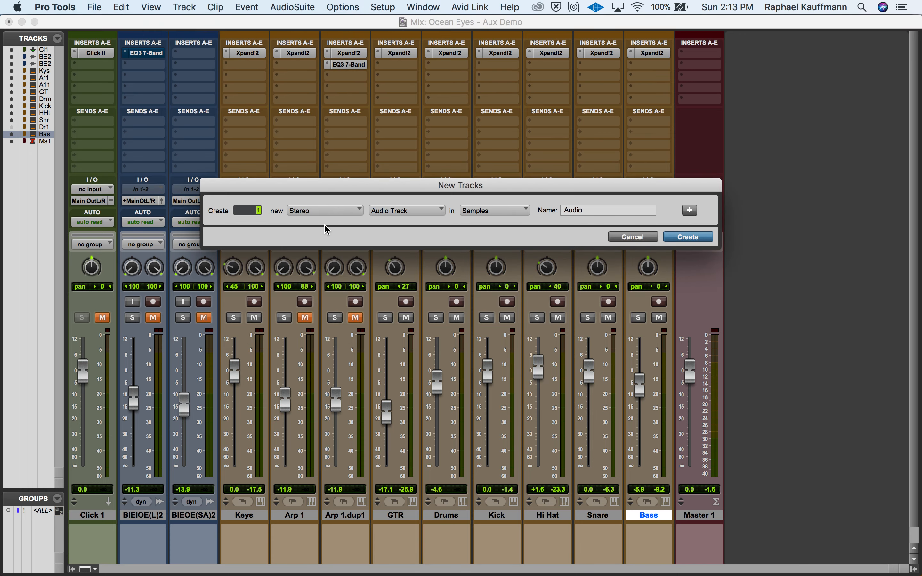
click(417, 212)
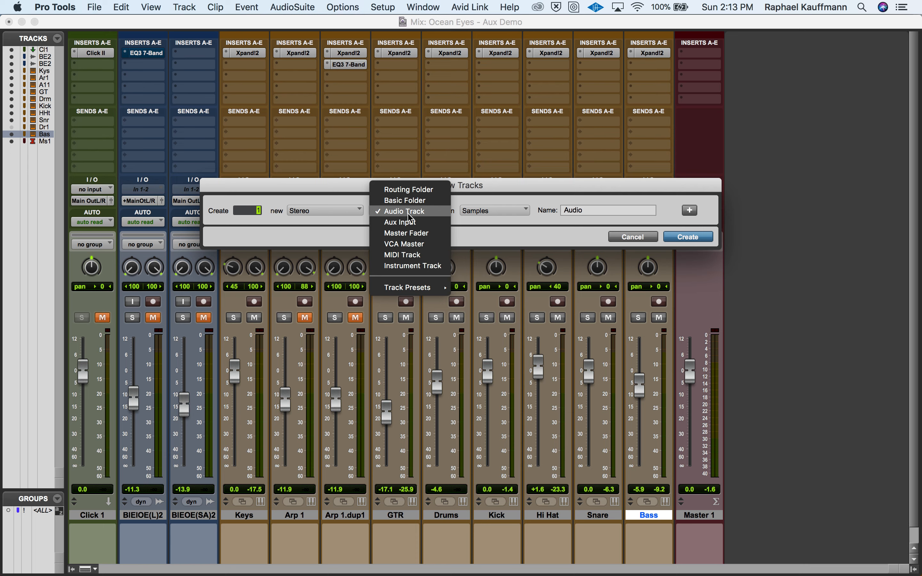
click(407, 223)
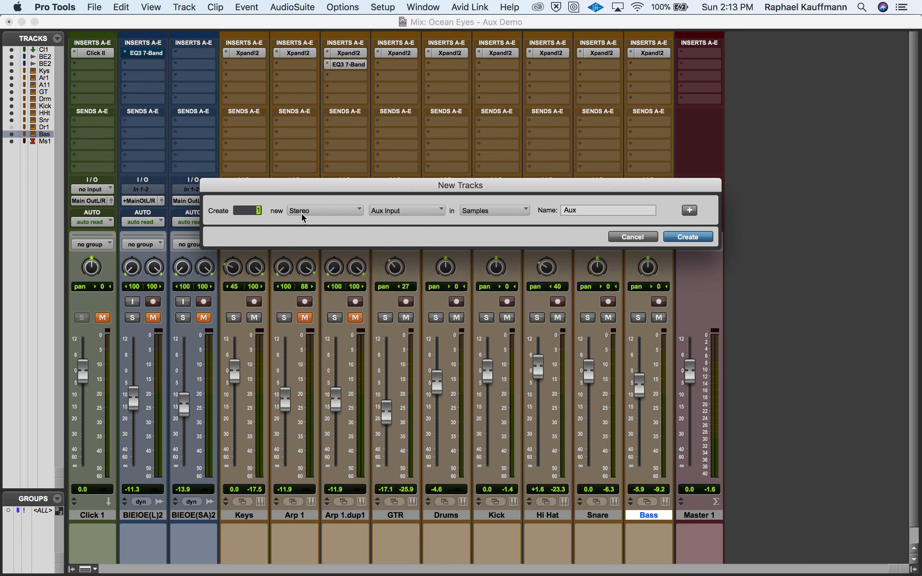
double_click(595, 212)
text(Reverb)
click(691, 240)
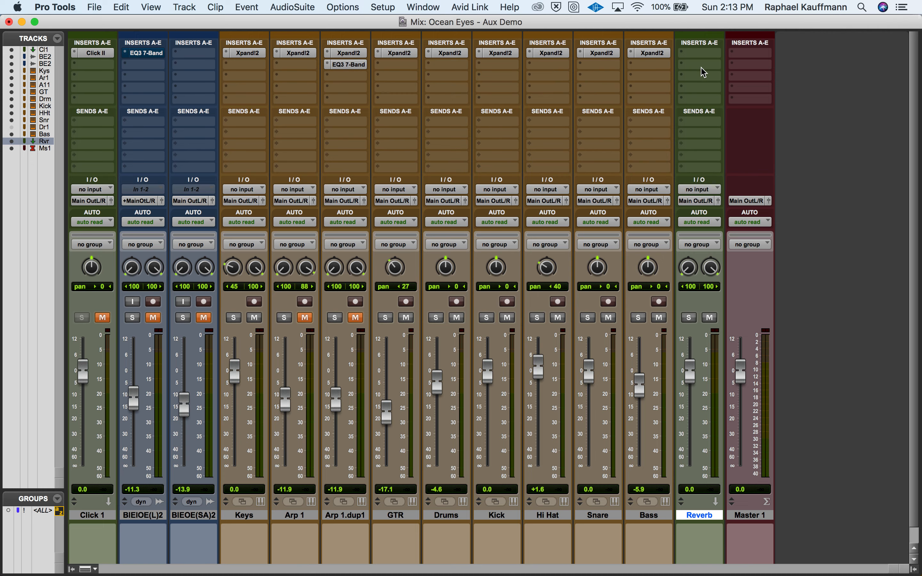
Step: Insert the multichannel D-Verb (stereo) plug-in in the Reverb track's first insert slot and close its plug-in window
click(700, 58)
mouse_move(702, 57)
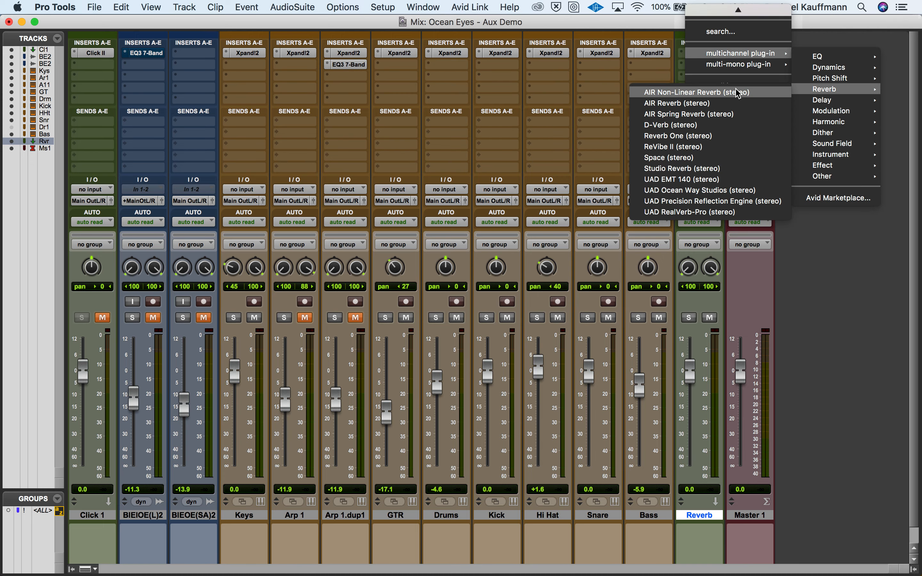
mouse_move(740, 65)
mouse_move(824, 89)
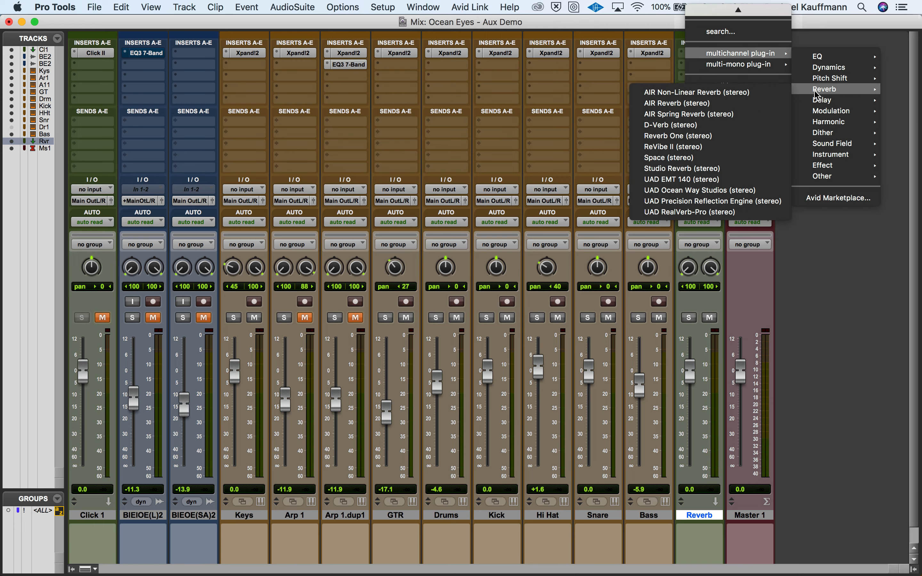
click(684, 129)
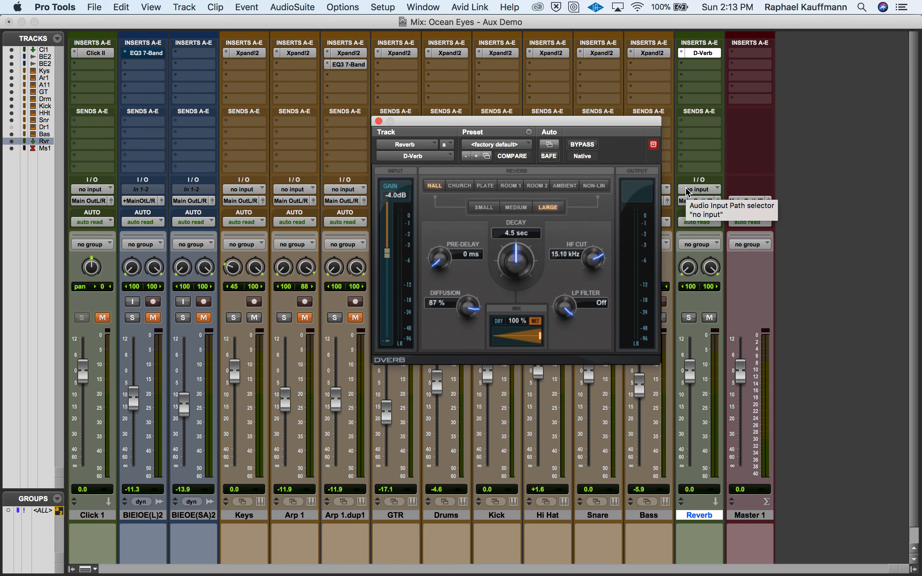
click(379, 122)
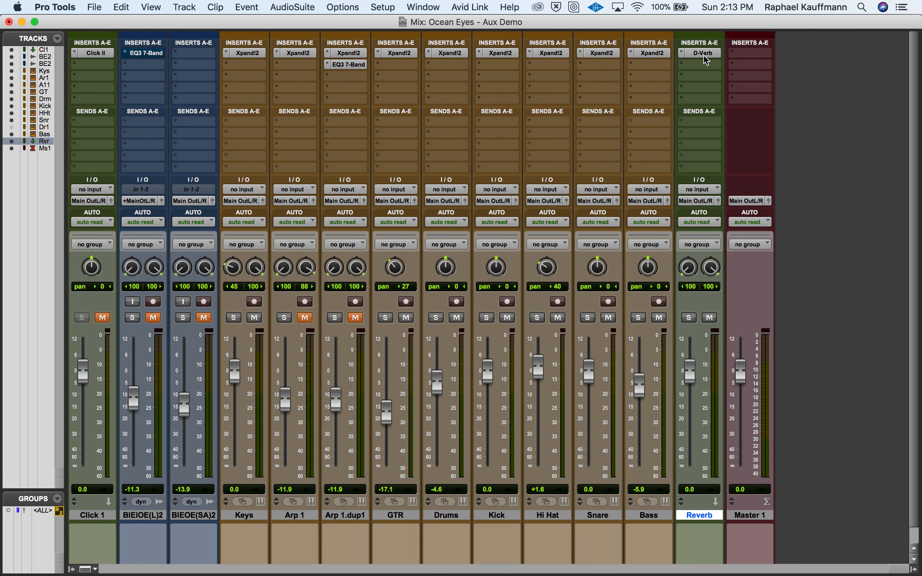
Step: Switch to Chrome to view the Inserted Effects Vs. Aux Input Tracks slide, and return to the GTR track in Pro Tools
key(super+Tab)
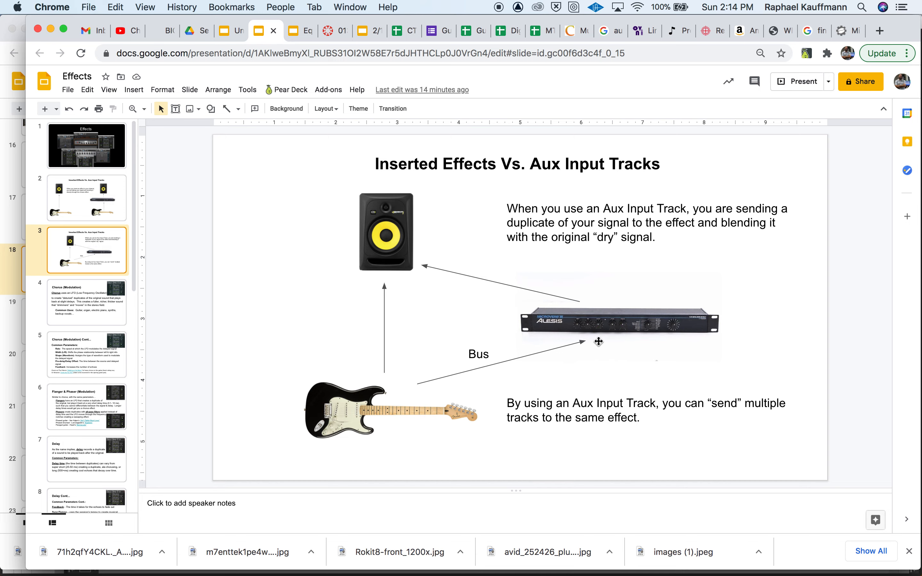
key(super+Tab)
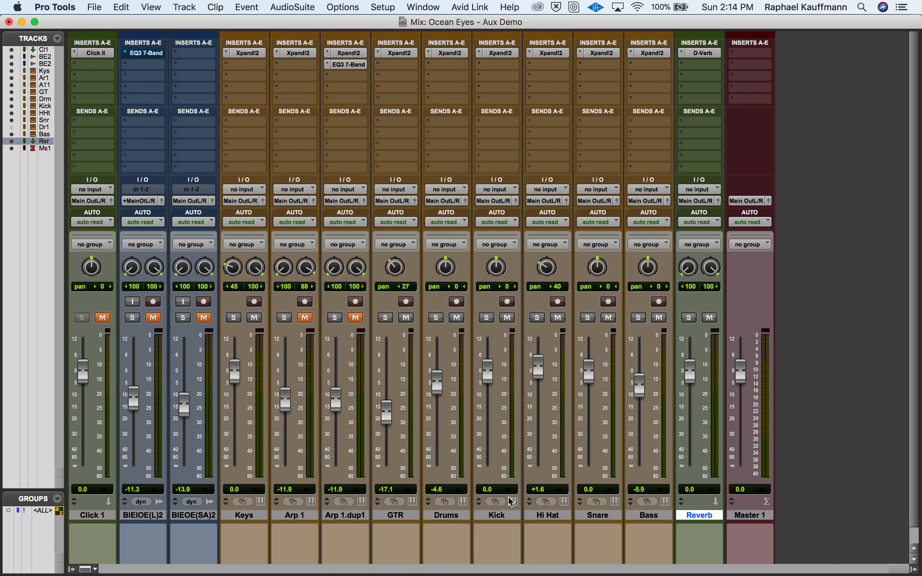
click(404, 517)
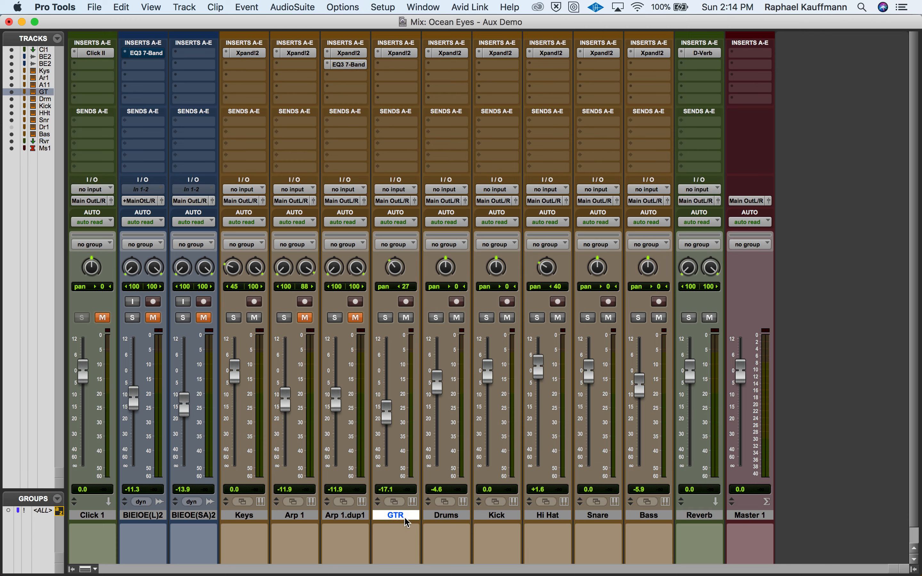
Step: Set the Reverb aux track's audio input to Bus 1-2 (Stereo)
click(692, 517)
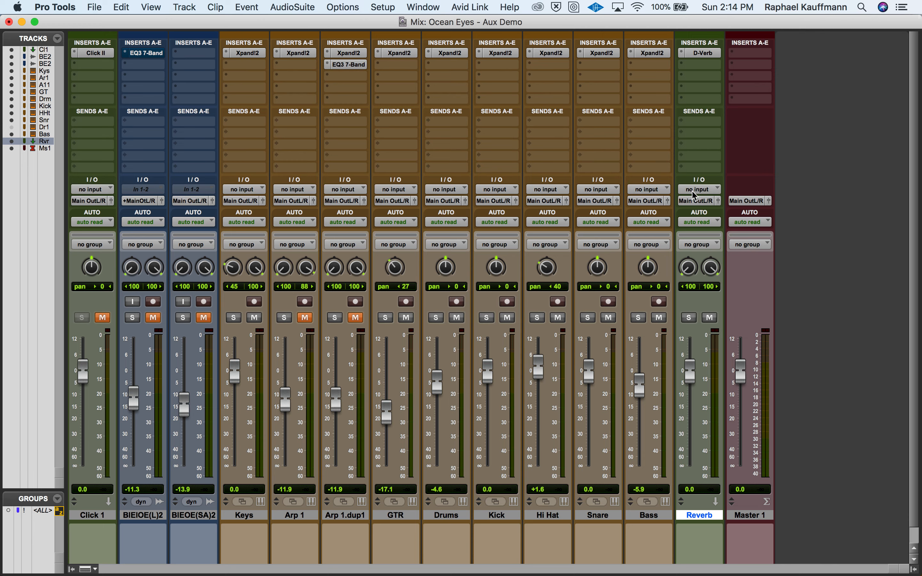
click(696, 195)
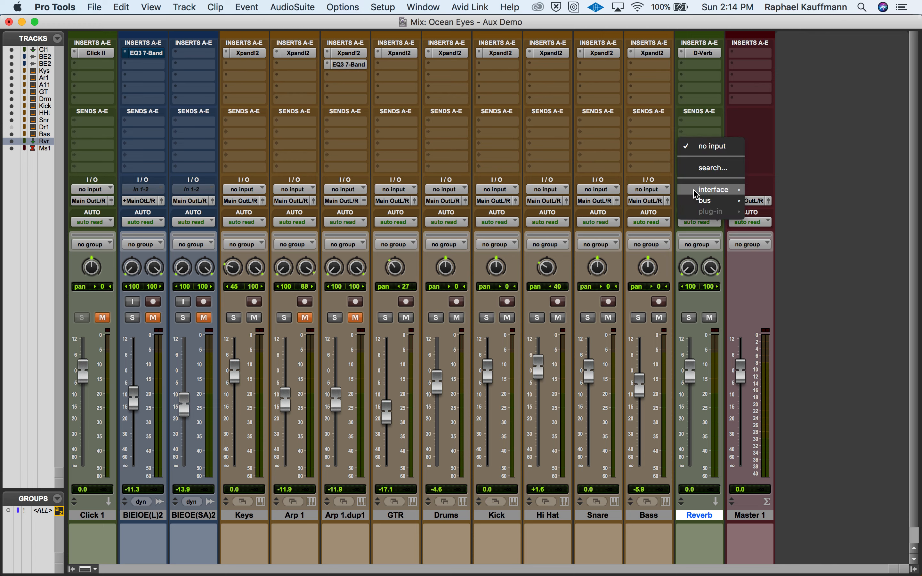
mouse_move(701, 202)
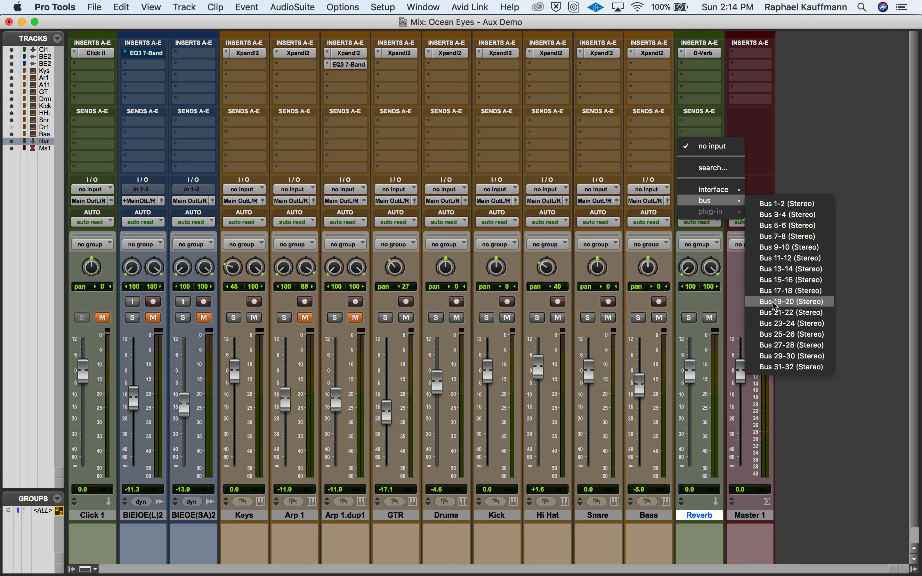
click(786, 204)
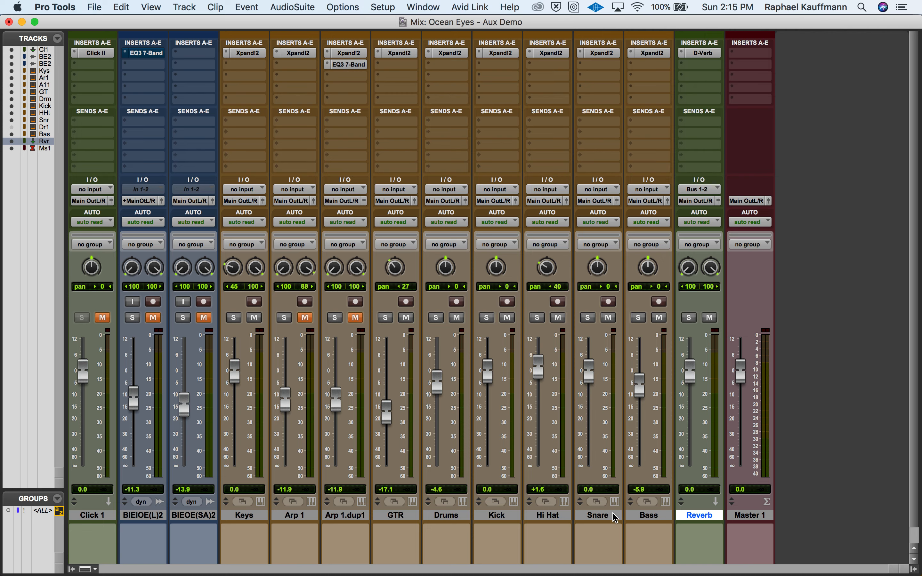
click(457, 518)
key(super+equal)
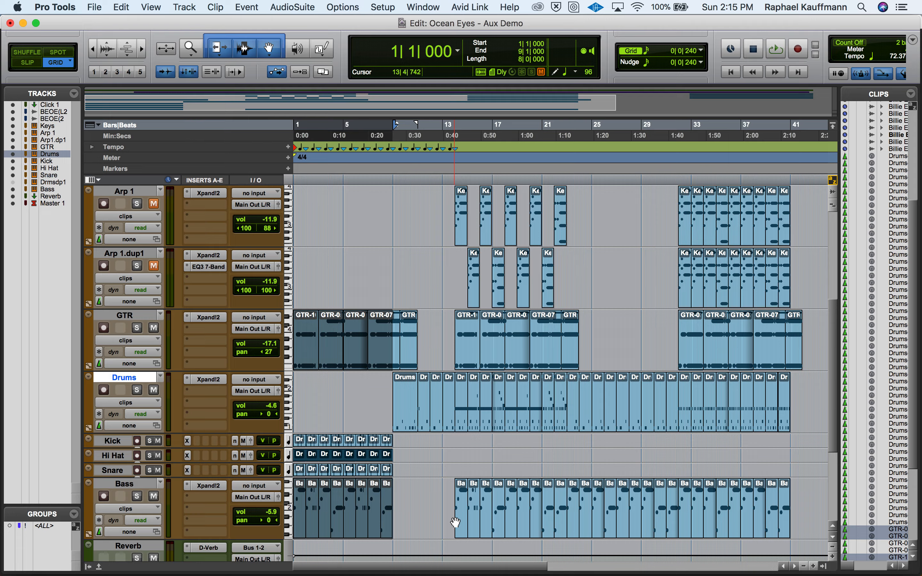
key(super+equal)
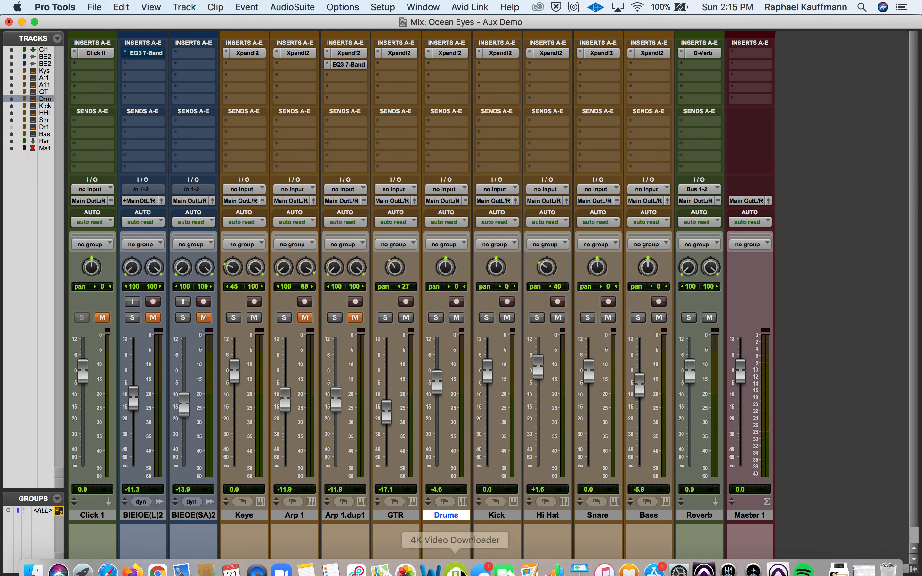
click(504, 516)
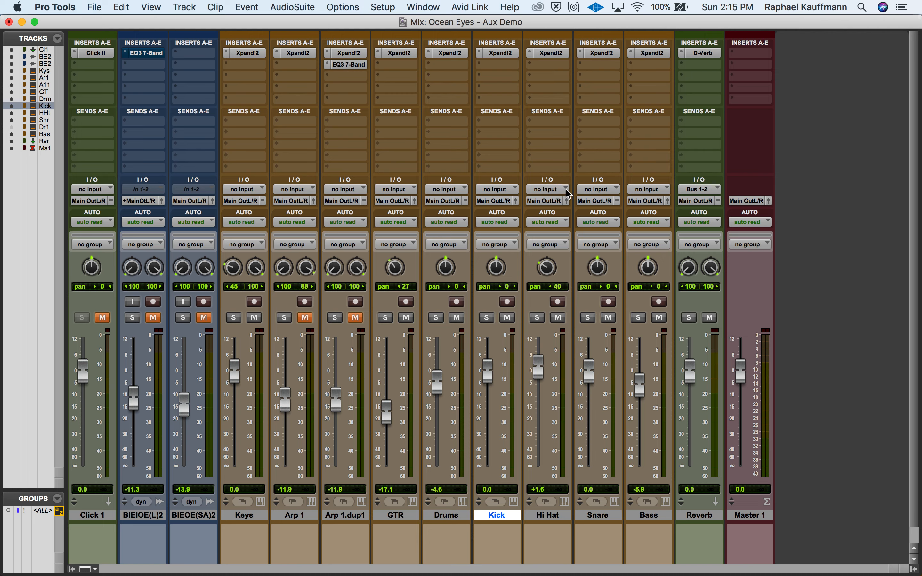
Step: Add a send on the GTR track to Bus 1-2 (Stereo) and move its send window clear of the mixer channels
click(392, 124)
click(378, 125)
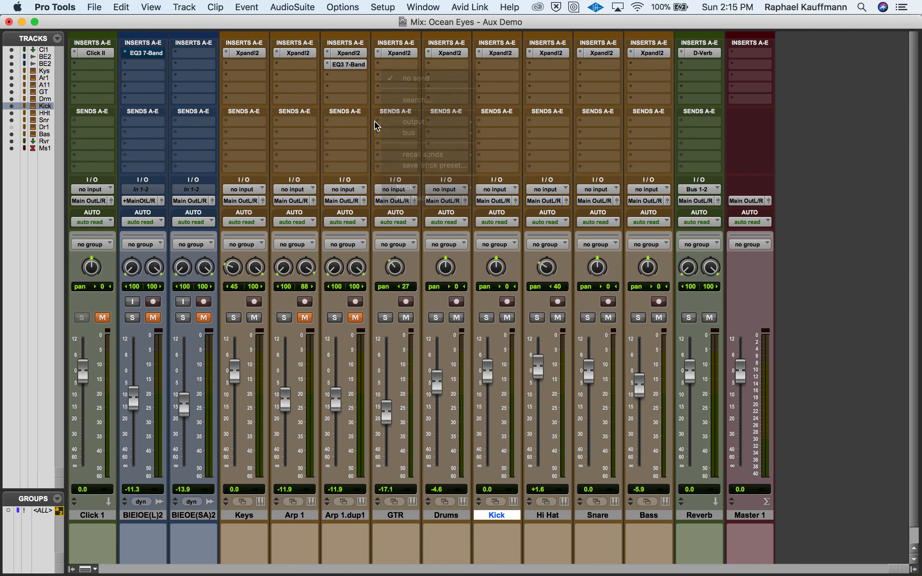
click(393, 123)
mouse_move(394, 126)
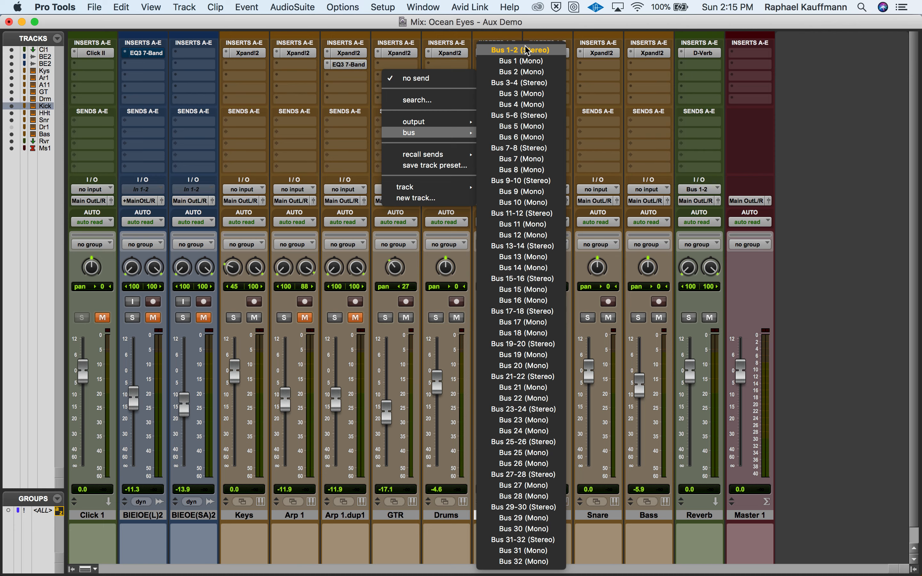
click(527, 50)
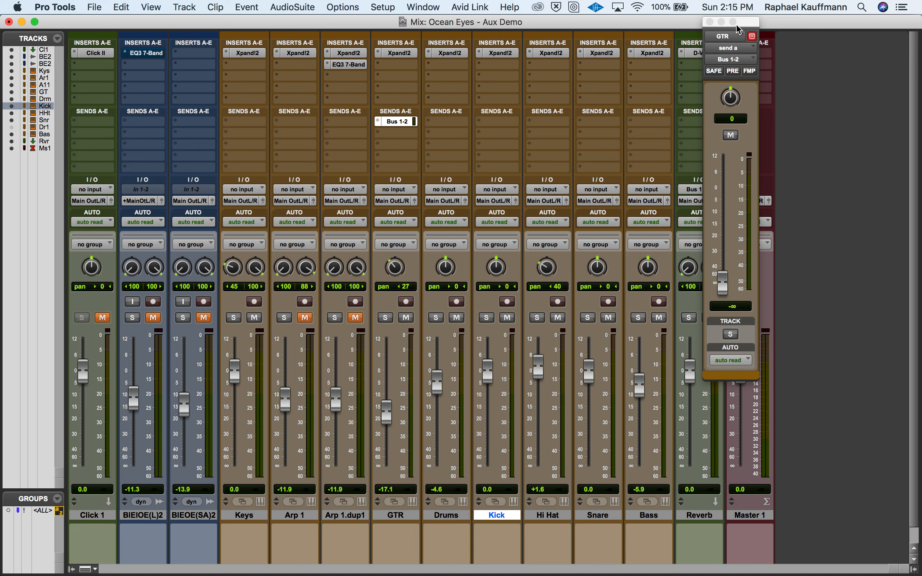
drag(753, 29, 856, 60)
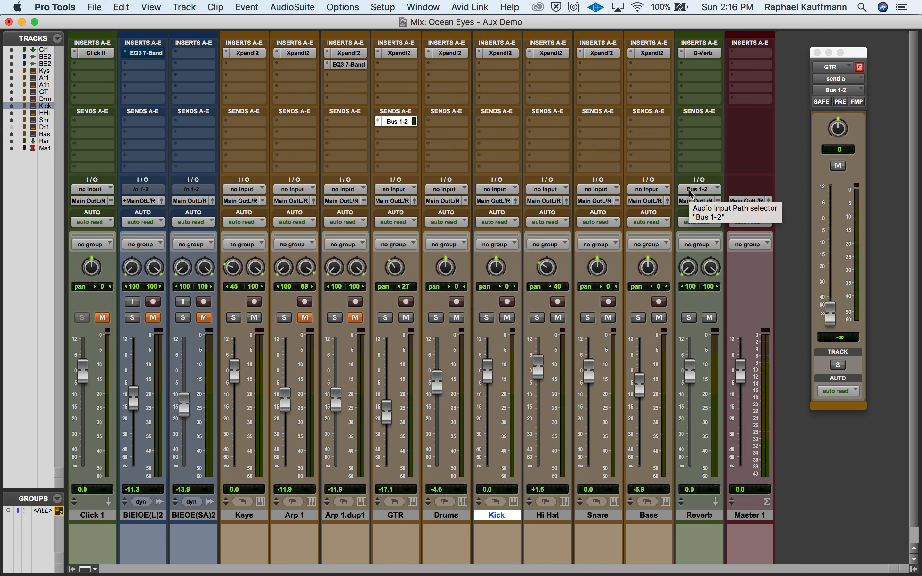
Step: Switch to Chrome and examine the signal path from the effects unit to the speaker on the aux input slide
key(super+Tab)
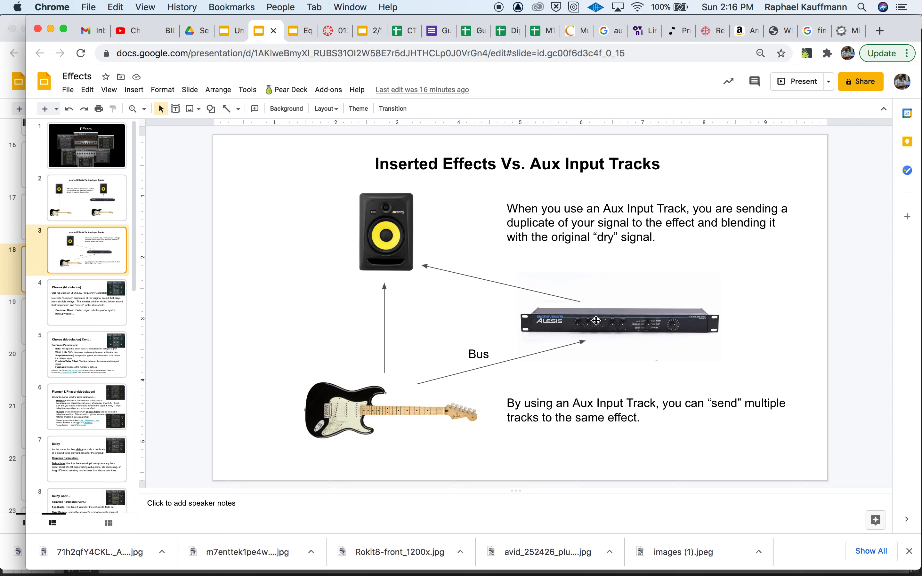
click(451, 275)
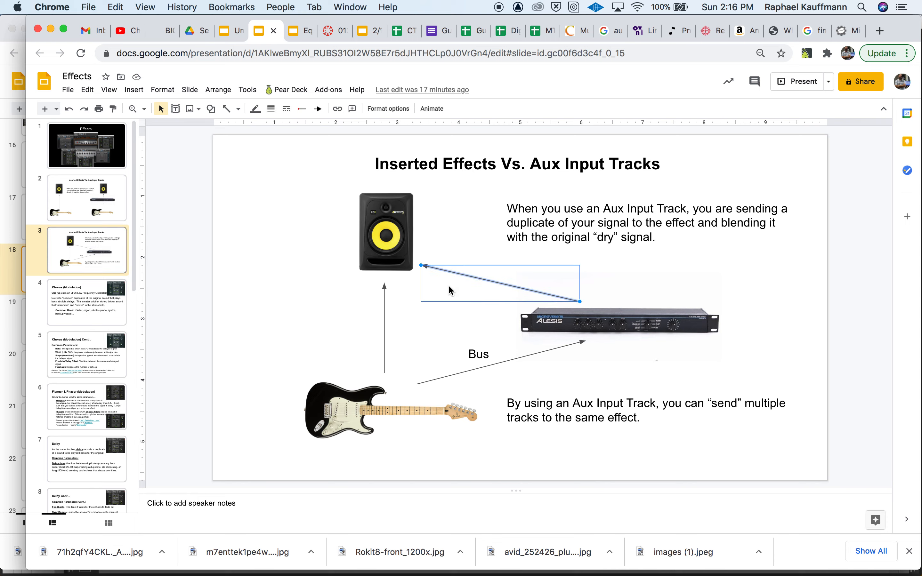
click(449, 315)
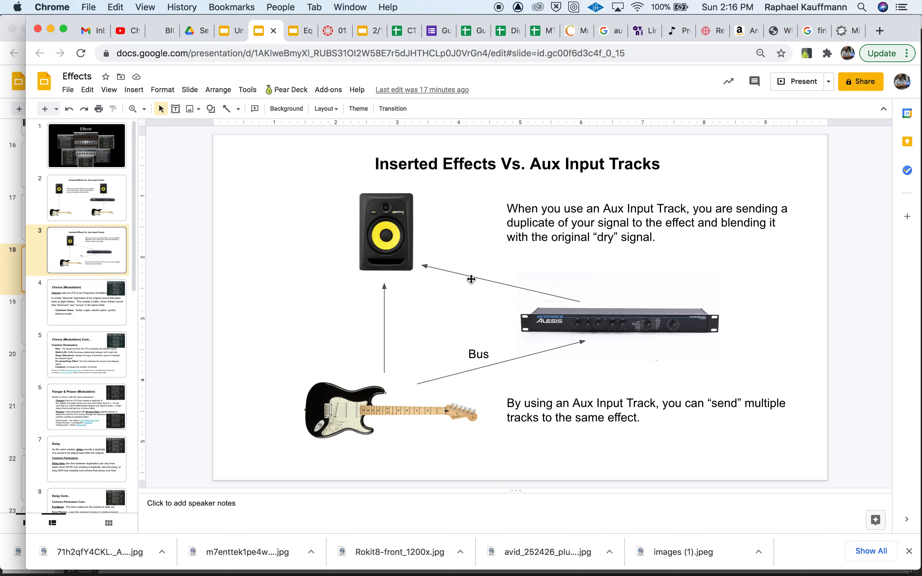
Step: Switch back to Pro Tools, raise the GTR send level to about -8.1 dB, and view the D-Verb mix setting on the Reverb track
key(super+Tab)
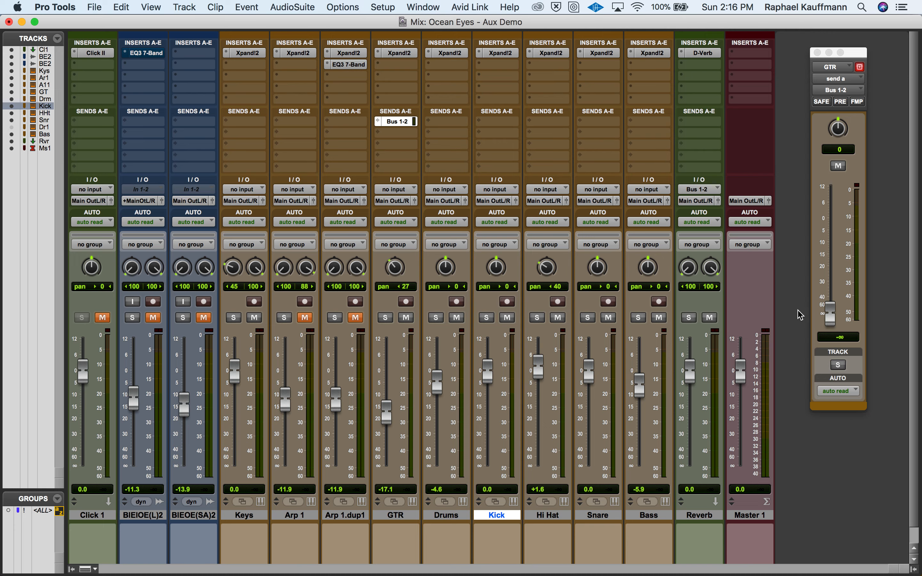
drag(832, 312, 826, 229)
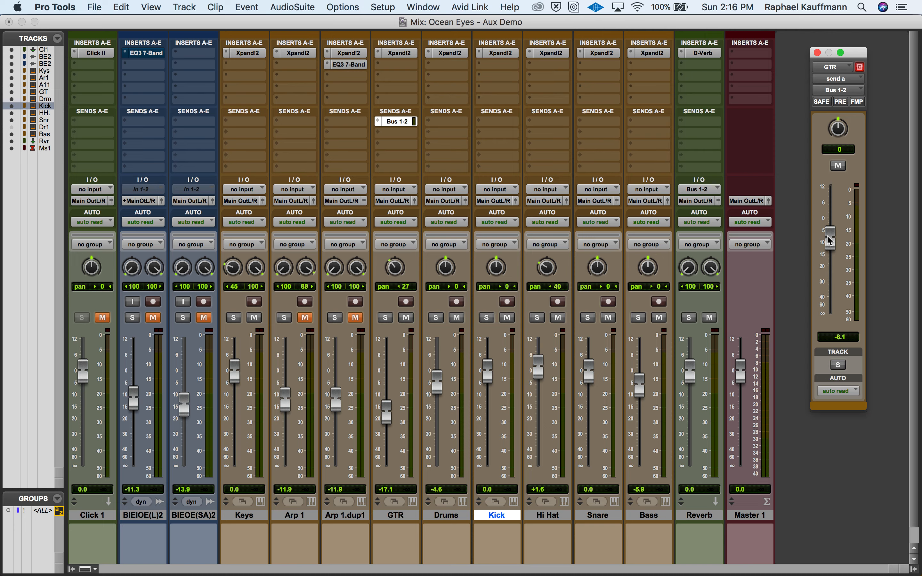
click(701, 53)
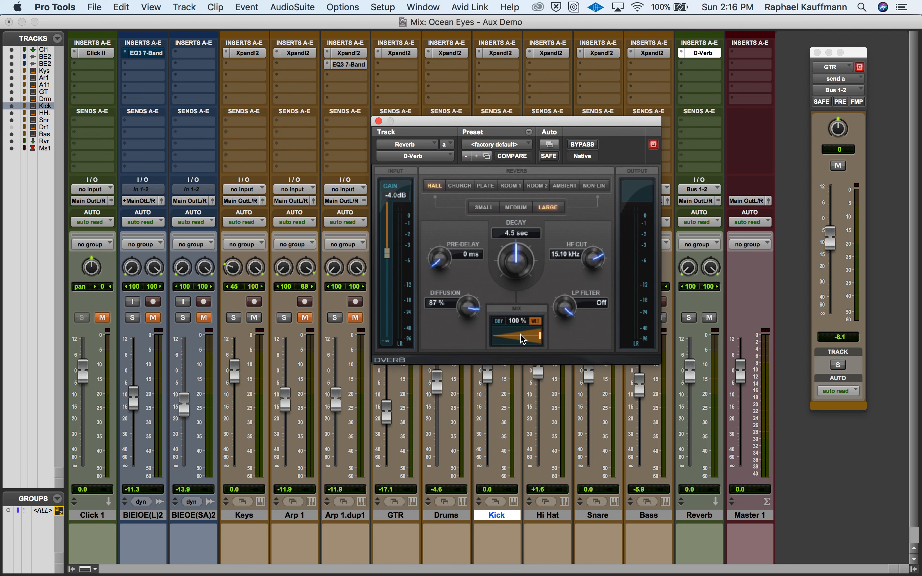
click(378, 121)
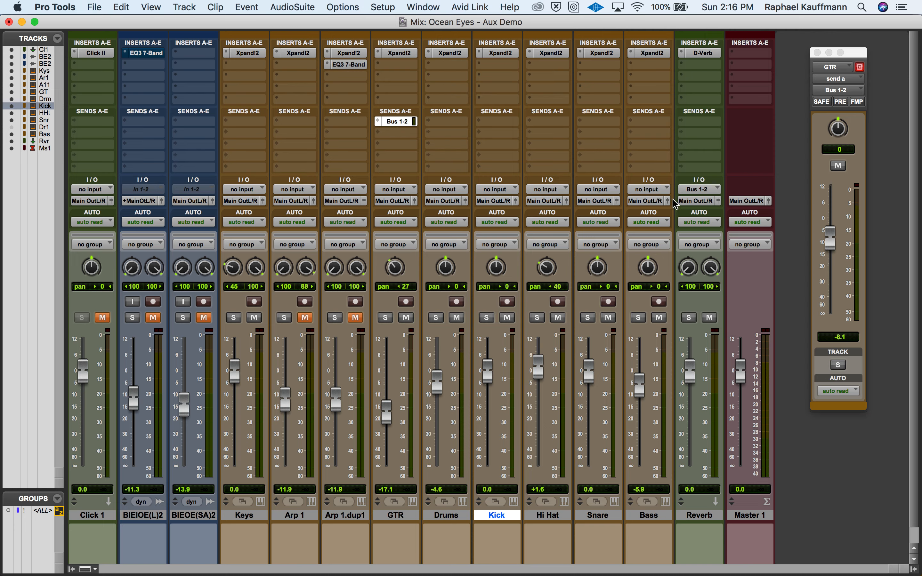
Step: Solo the GTR and Reverb tracks and pull the GTR send level fully down to -∞
click(385, 318)
drag(829, 233, 830, 316)
click(689, 317)
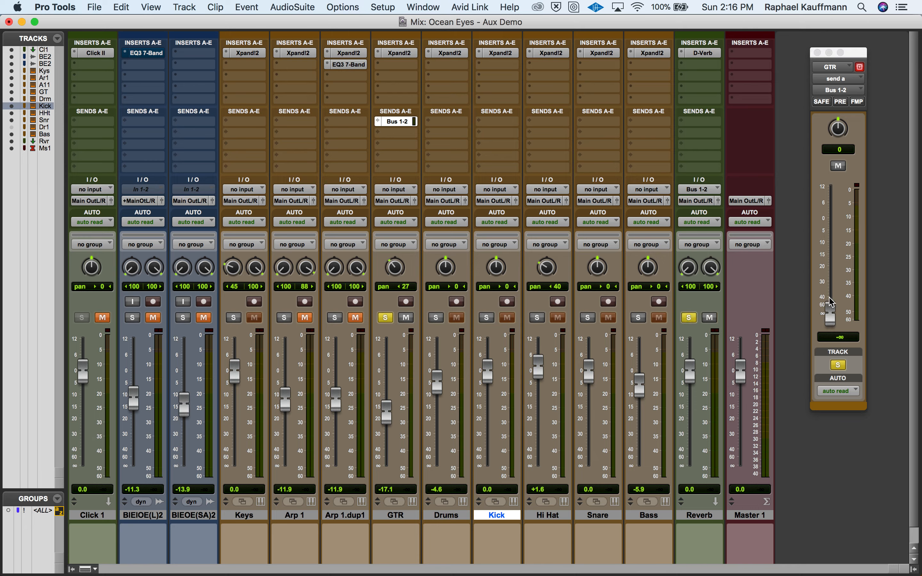
Step: Play the session while sweeping the GTR send level up and down, leaving it at about -2.5 dB
key(space)
drag(833, 314, 833, 219)
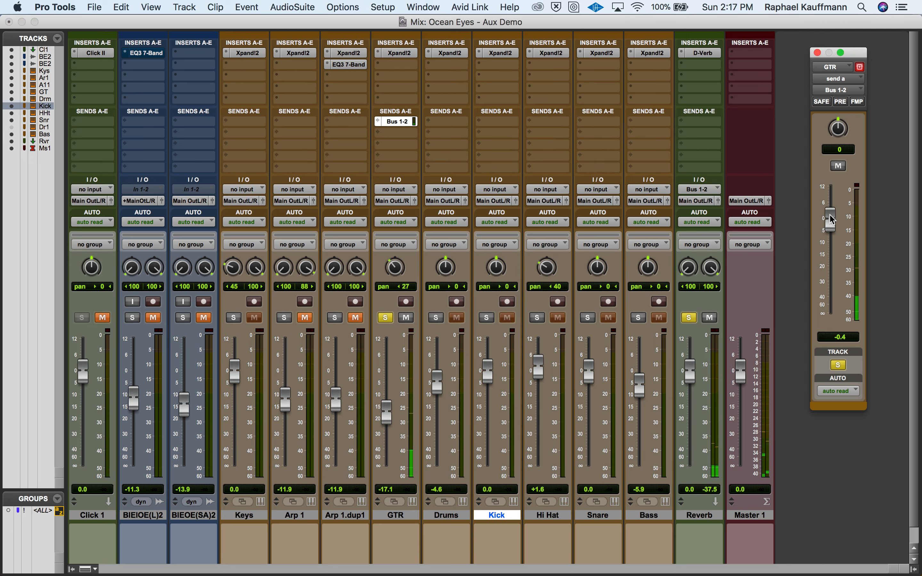
drag(832, 220, 832, 318)
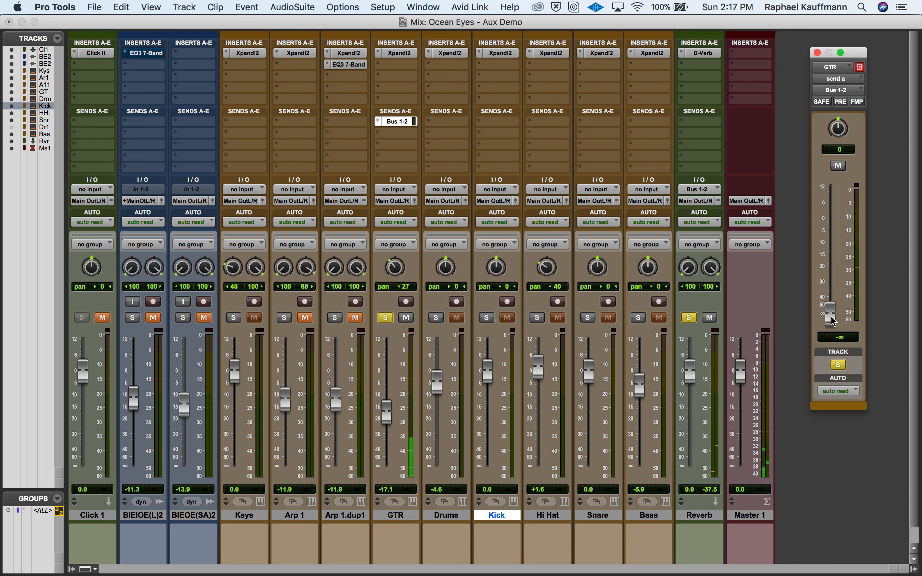
drag(833, 321, 833, 233)
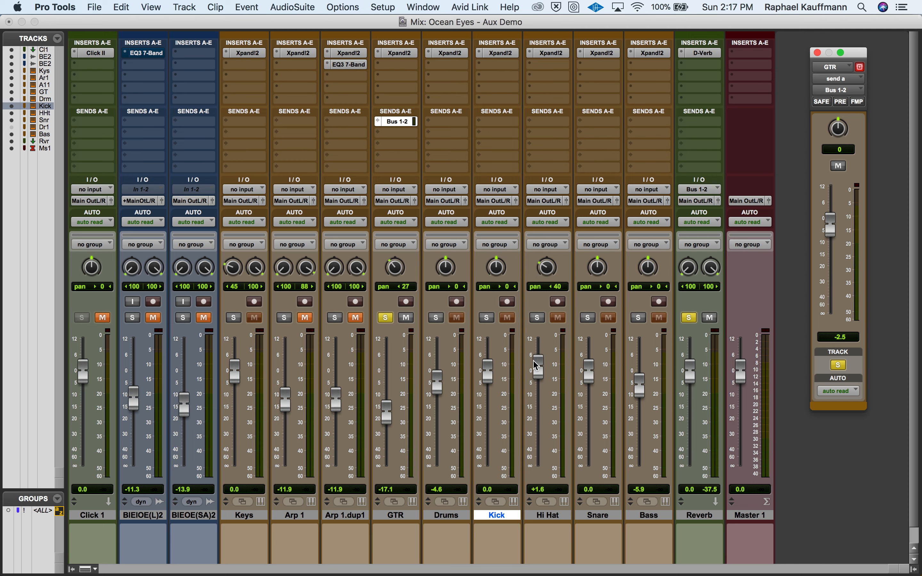
Step: Solo the Kick, Hi Hat and Snare tracks
click(486, 317)
click(537, 318)
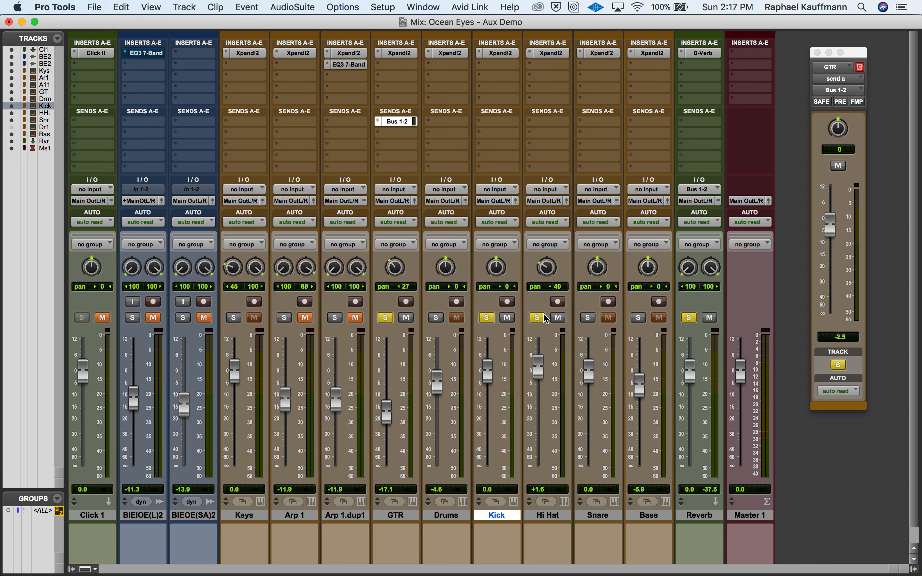
click(588, 318)
Step: Add a send on the Snare track to Bus 1-2 (Stereo) and compare its send controls with those of the GTR send
click(595, 125)
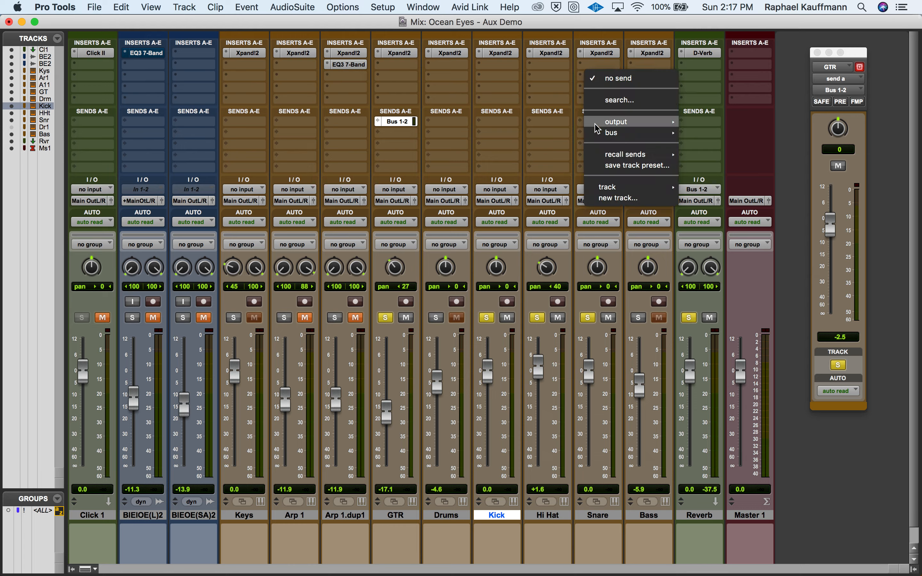
mouse_move(606, 133)
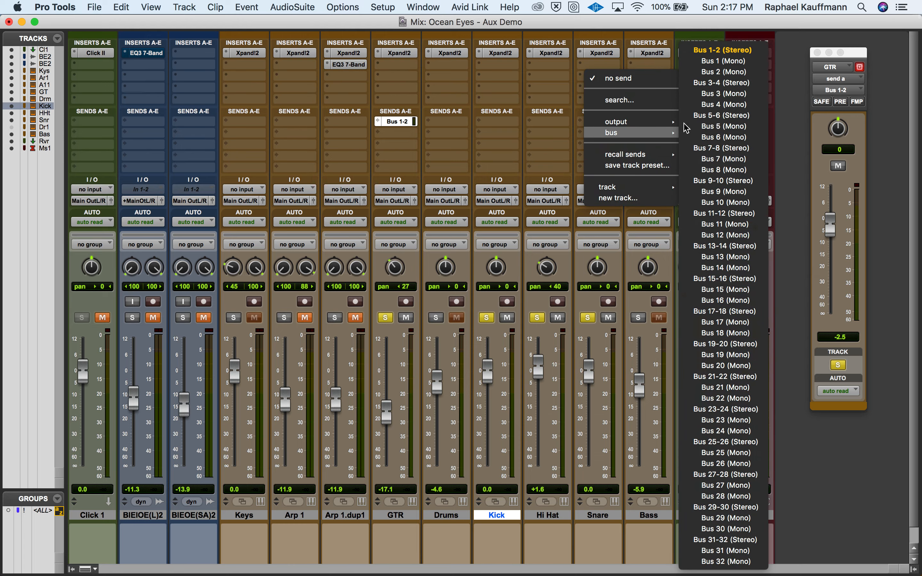
click(709, 50)
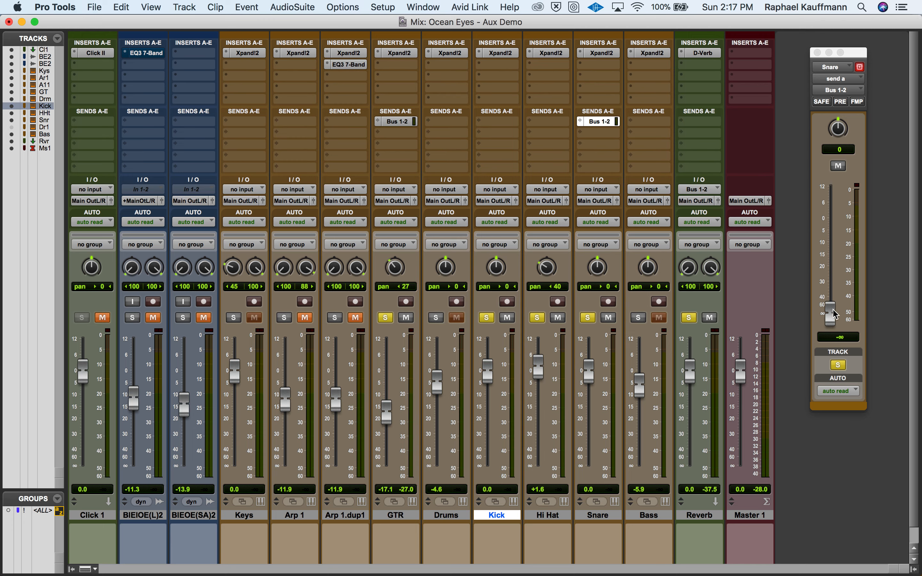
click(404, 126)
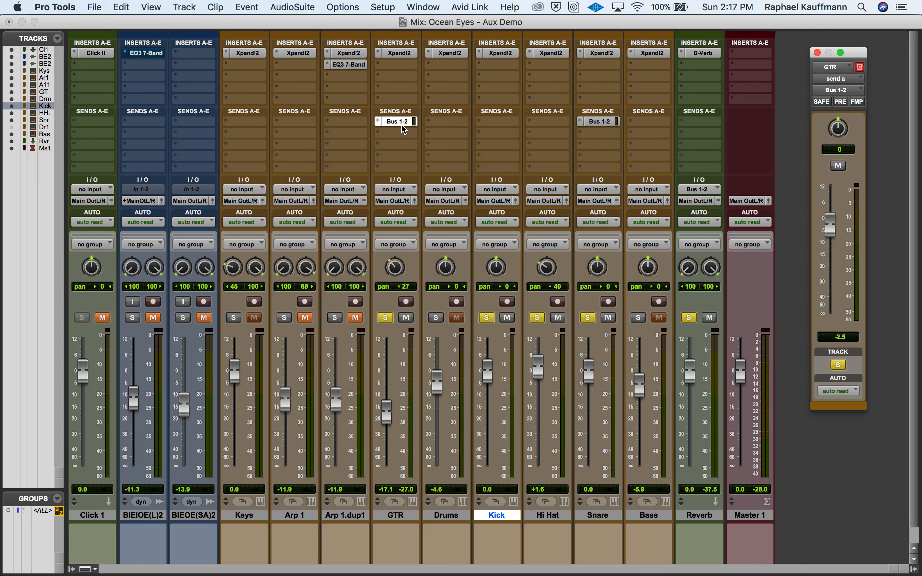
click(599, 122)
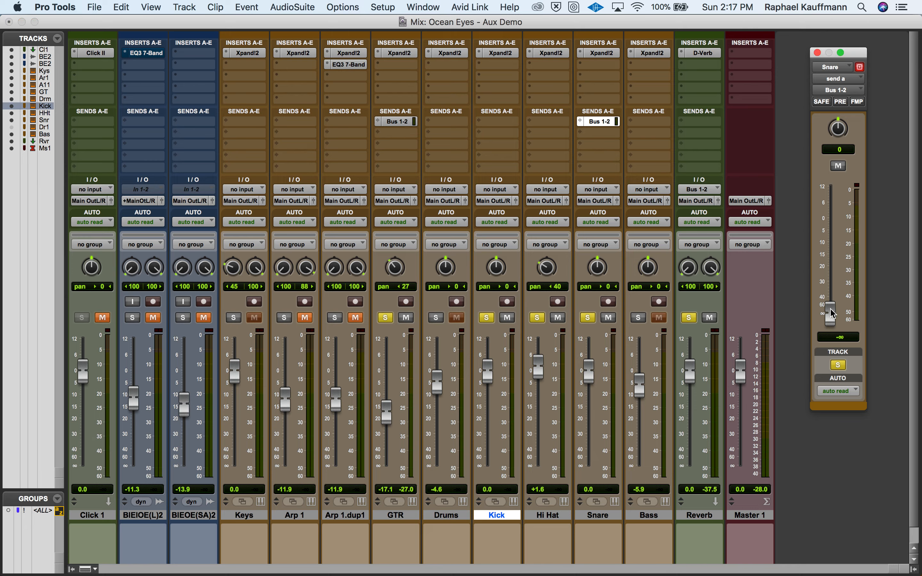
Step: Unsolo GTR, Kick and Hi Hat so the Snare plays with Reverb, and raise the Snare send level to about -12.6 dB
click(385, 319)
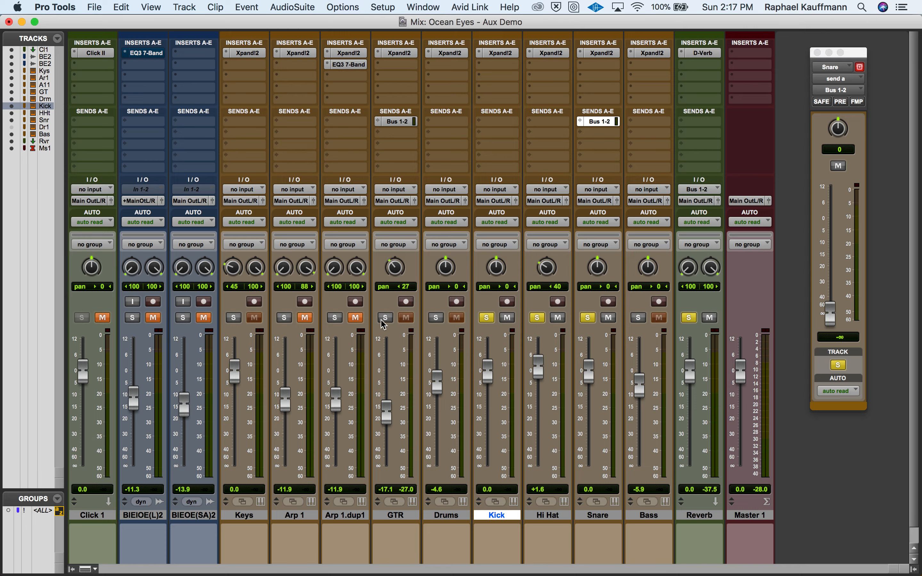
click(488, 317)
click(537, 319)
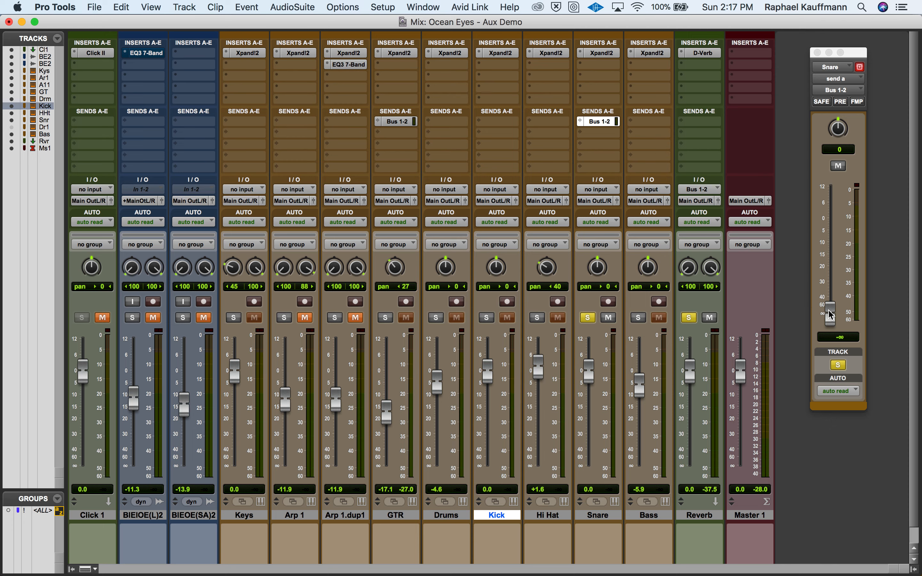
drag(833, 316, 834, 250)
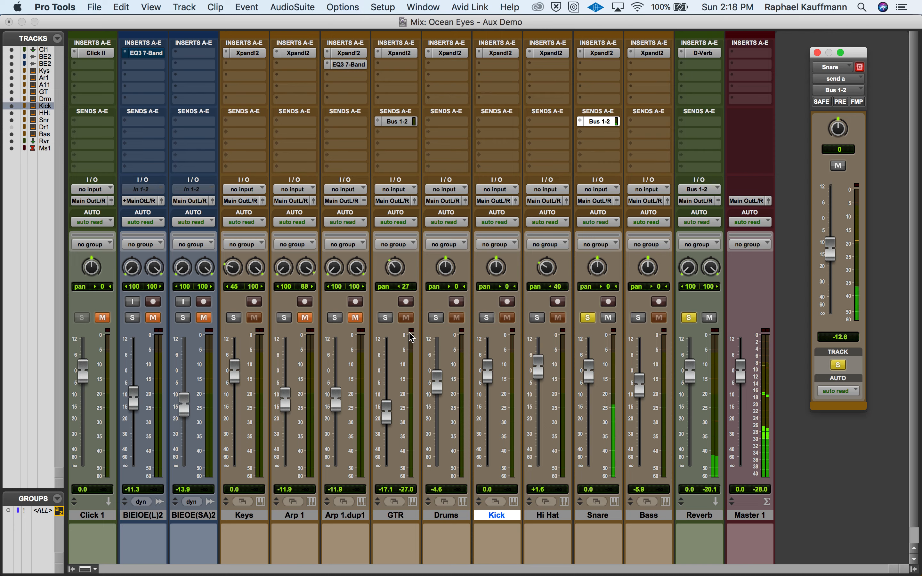
Step: Solo GTR and Hi Hat, and add a Hi Hat send to Bus 1-2 (Stereo) at about -14.7 dB
click(390, 320)
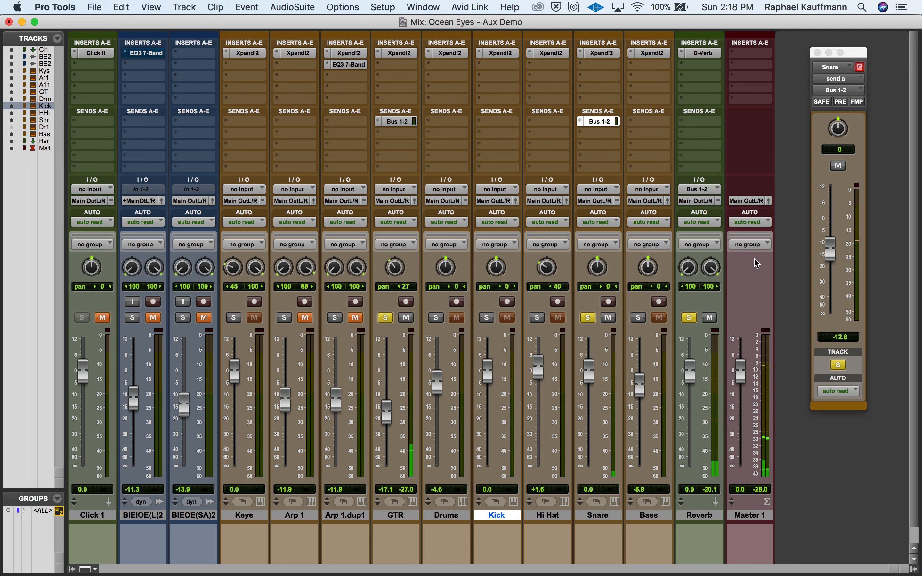
click(541, 319)
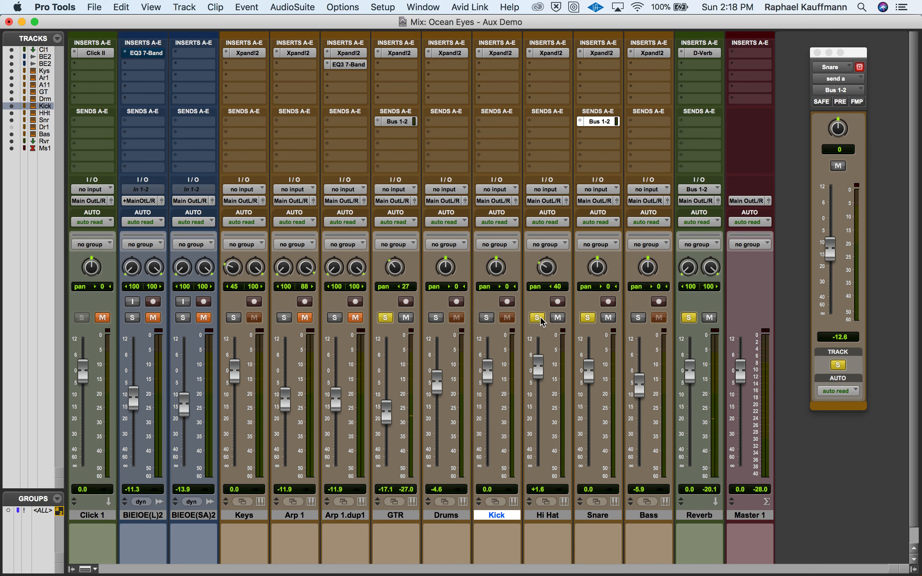
click(560, 123)
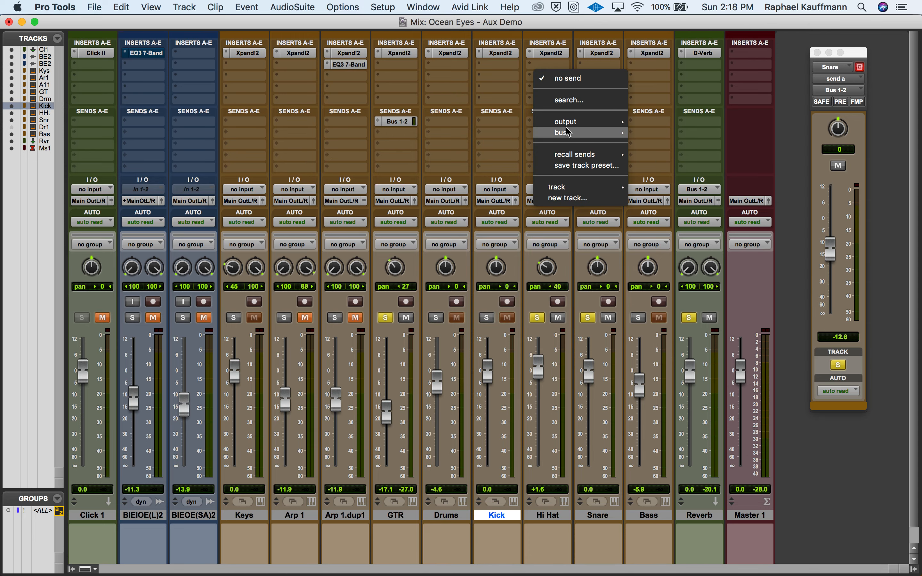
mouse_move(562, 133)
click(672, 49)
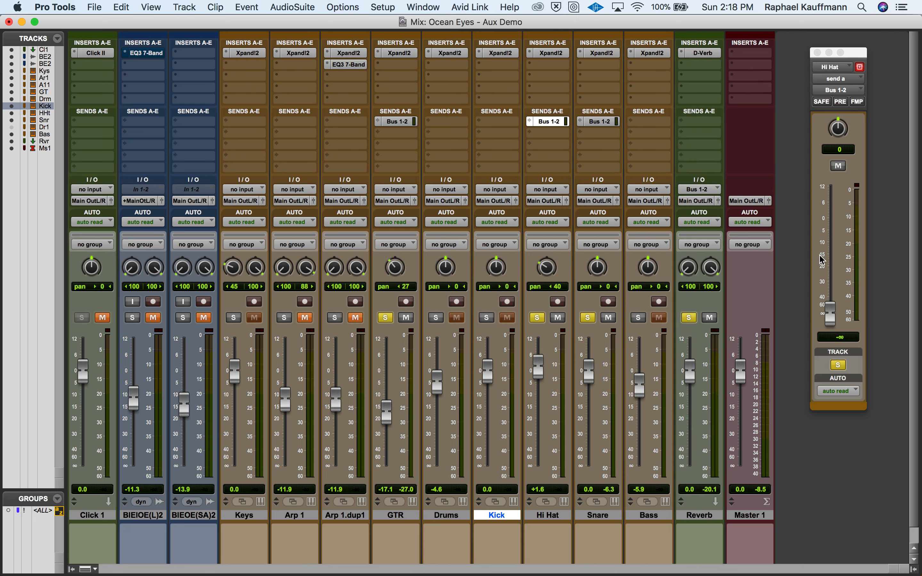
drag(832, 250, 832, 259)
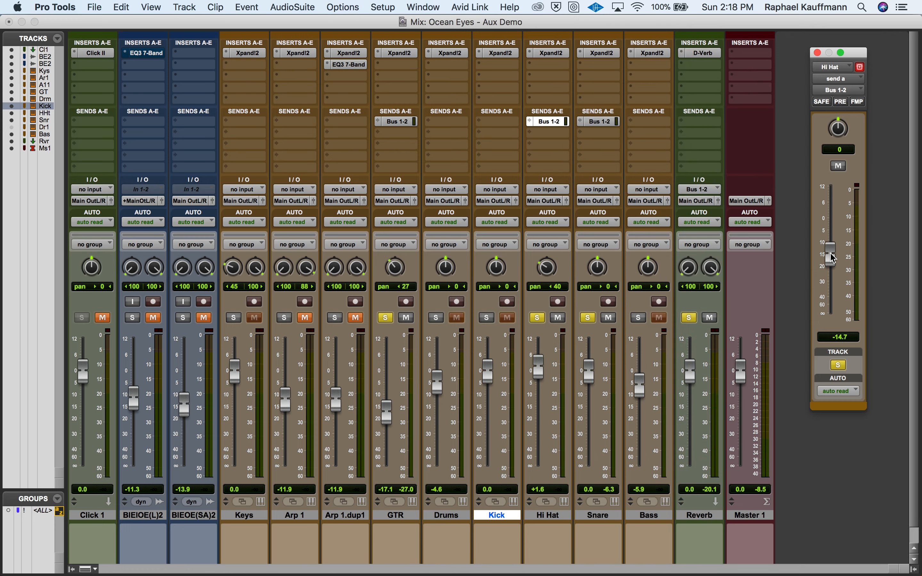
Step: Add a send on the Kick track to Bus 1-2 (Stereo) and raise its level to about -29.3 dB
click(501, 126)
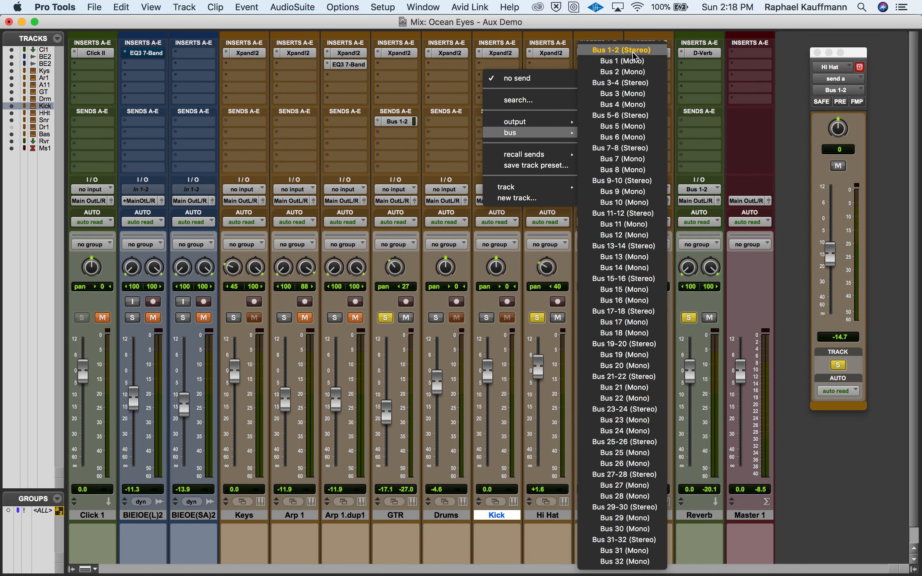
click(789, 174)
drag(831, 312, 831, 291)
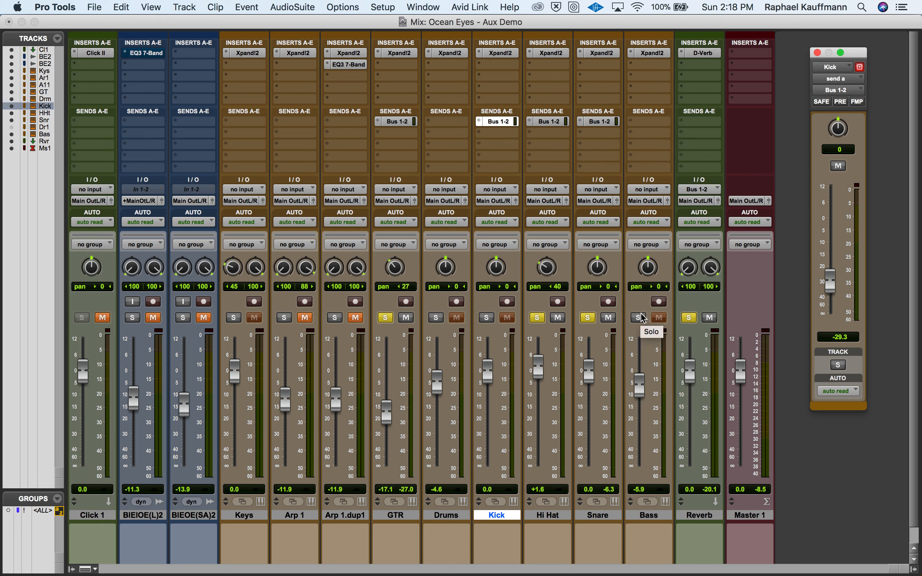
Step: Unsolo the Snare and Hi Hat tracks and solo the Keys track alongside GTR and Reverb
click(588, 318)
click(537, 317)
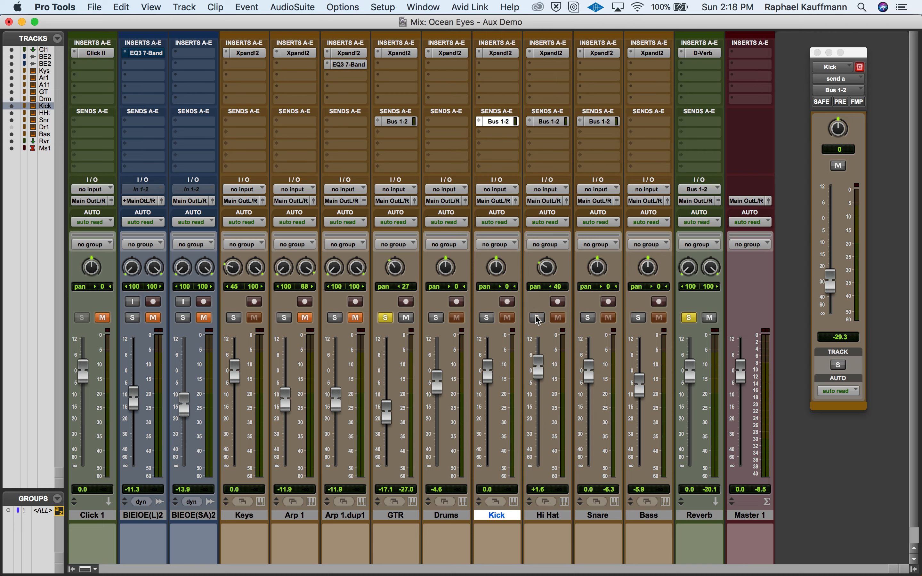
click(386, 318)
click(385, 318)
click(234, 317)
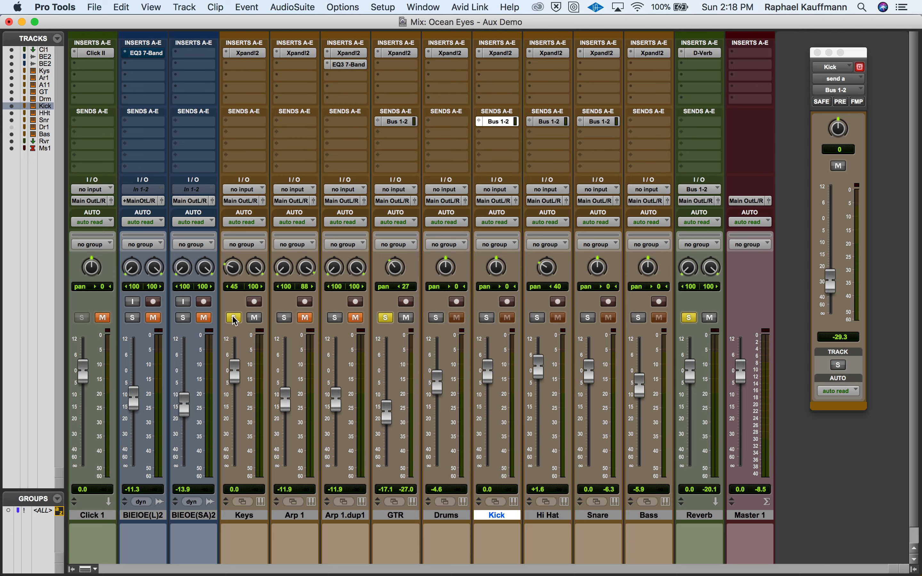
Step: Add a send on the Keys track to Bus 1-2 (Stereo) and raise its level to about -9.4 dB
click(250, 122)
mouse_move(263, 132)
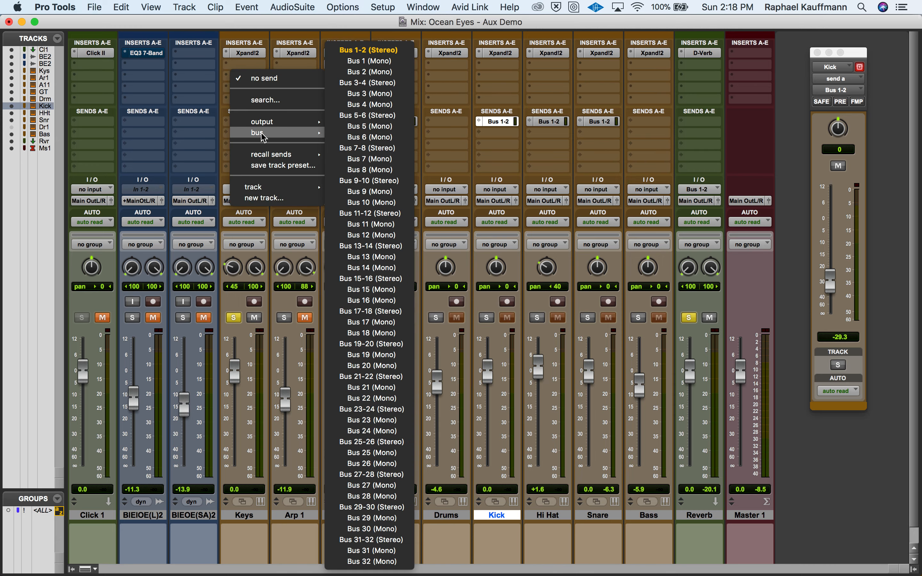
click(378, 50)
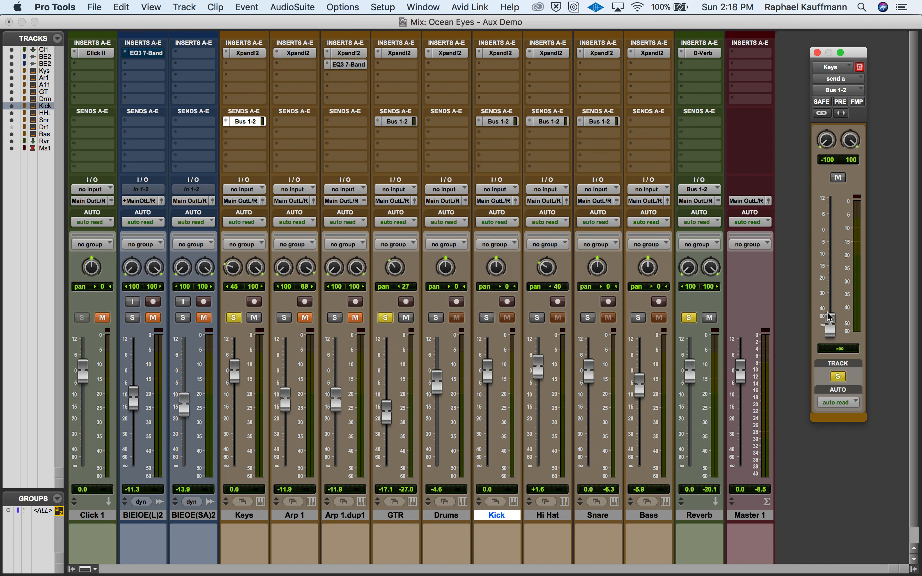
drag(830, 316, 833, 249)
Step: Solo Kick, Hi Hat and Snare together with the Keys, GTR and Reverb tracks
click(486, 318)
click(537, 318)
click(588, 318)
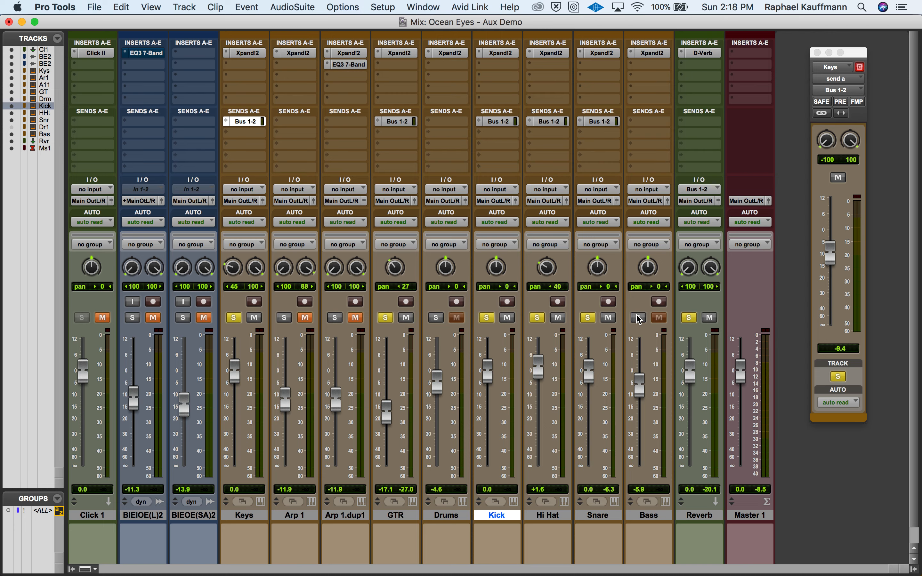
Step: Play the soloed mix and raise the Reverb track's volume fader to about +1.1 dB
key(space)
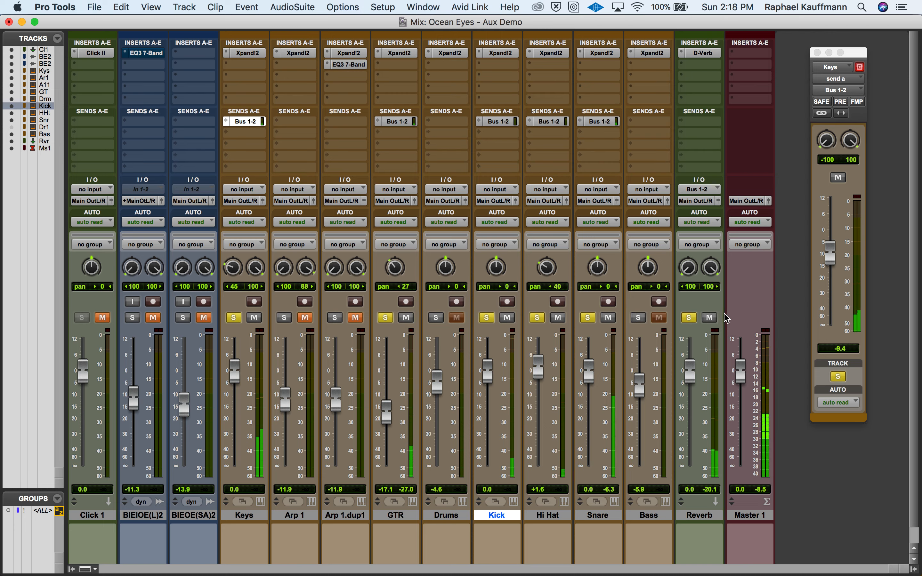
mouse_move(692, 365)
mouse_down()
mouse_move(695, 348)
mouse_move(696, 385)
mouse_move(685, 366)
mouse_up()
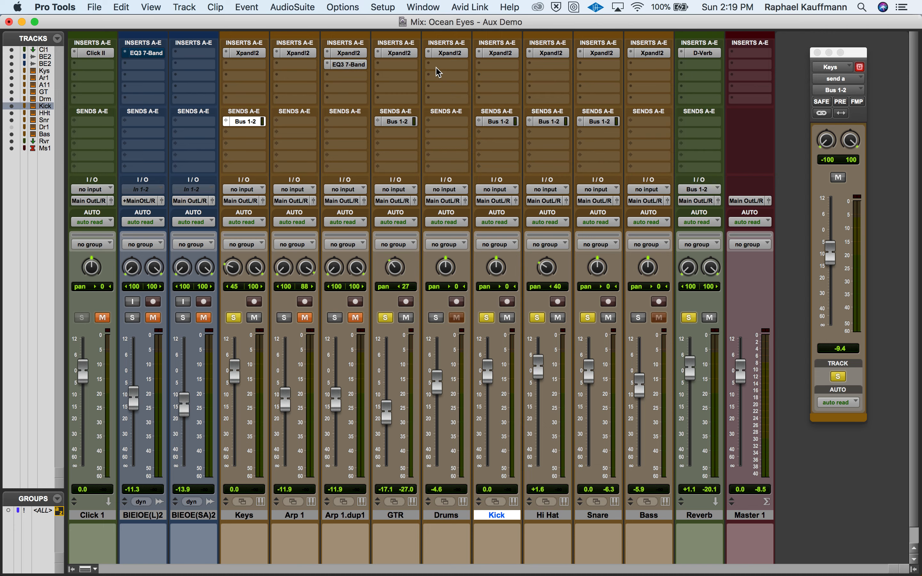
Step: Review the D-Verb settings on the Reverb track and the Bus 1-2 send levels of Hi Hat, Kick and GTR
click(703, 53)
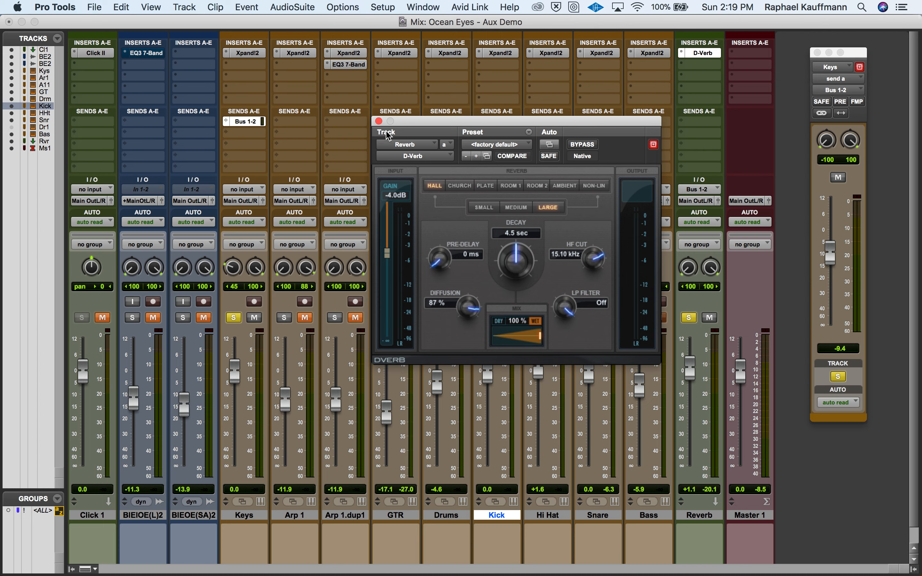
click(379, 121)
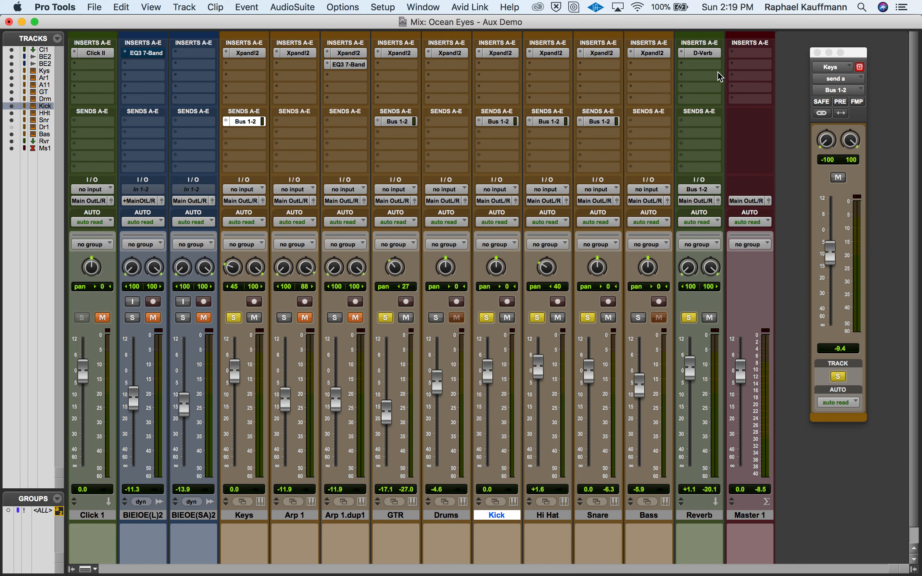
click(547, 122)
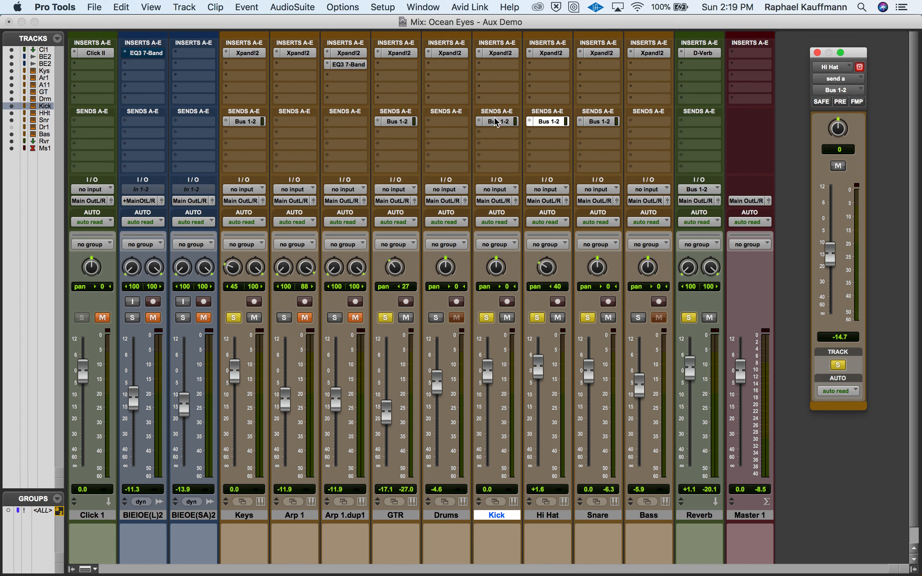
click(496, 122)
click(398, 122)
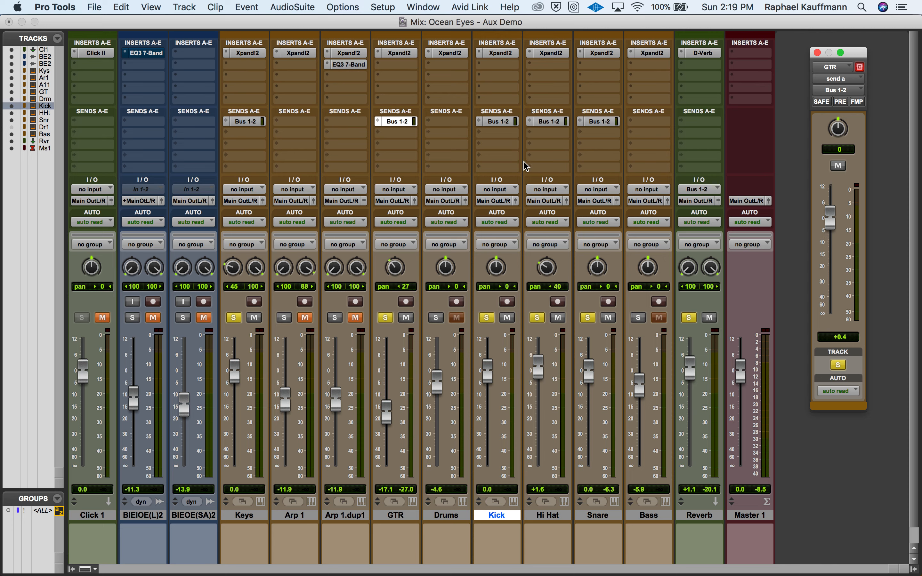
Step: Close the GTR send window and unsolo the Keys, GTR, Kick, Hi Hat, Snare and Reverb tracks
click(818, 52)
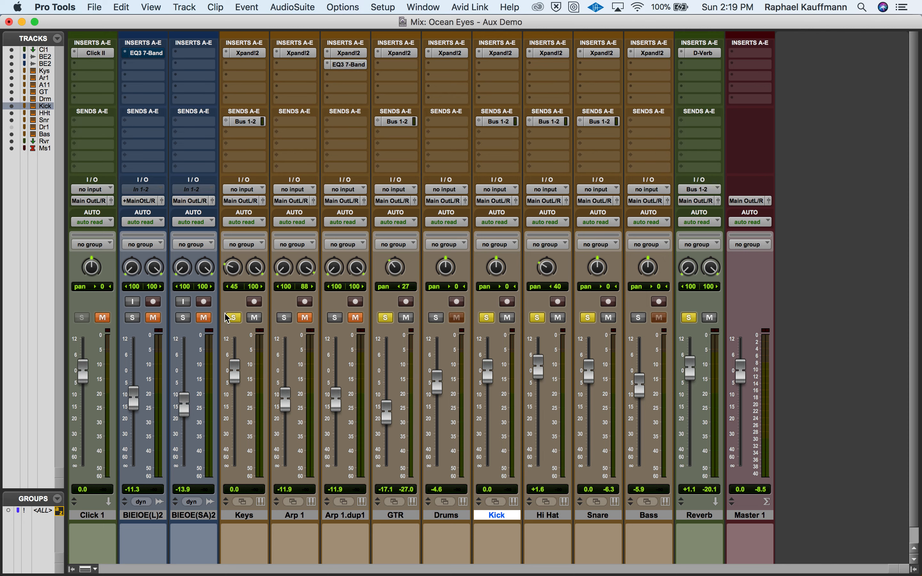
click(234, 318)
click(386, 317)
click(487, 318)
click(537, 318)
click(588, 318)
click(689, 318)
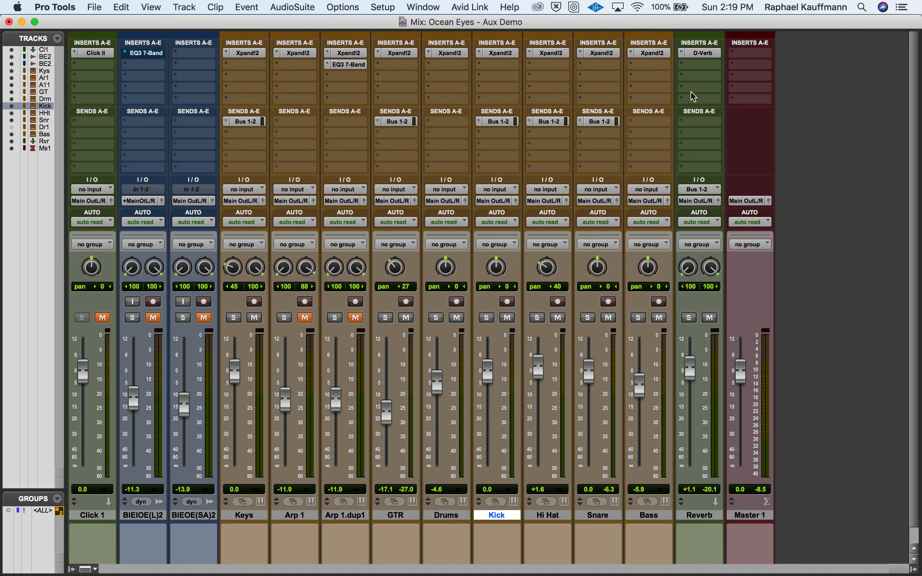
Step: Try the Church algorithm in the Reverb track's D-Verb, return to Hall and shorten the decay to about 2.3 sec
click(698, 53)
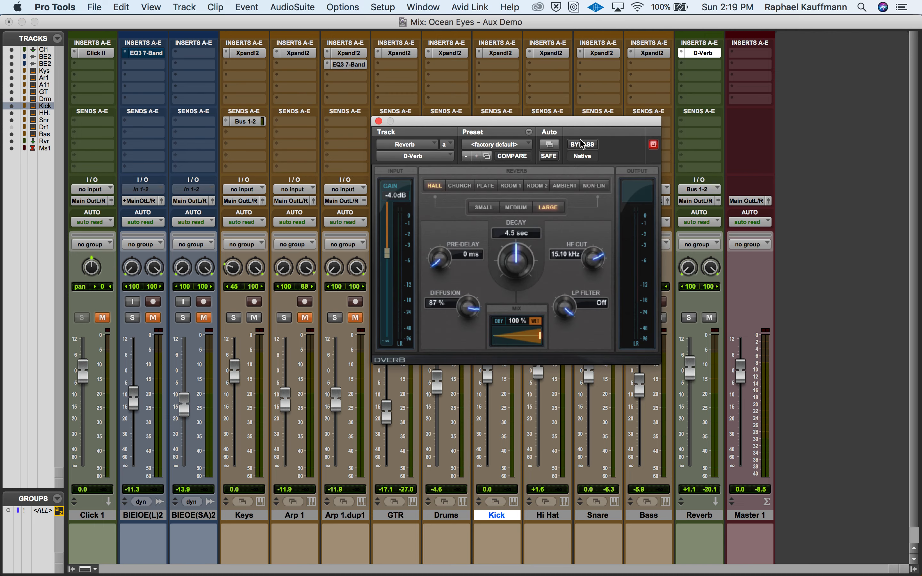
click(459, 188)
click(434, 186)
drag(514, 257, 509, 260)
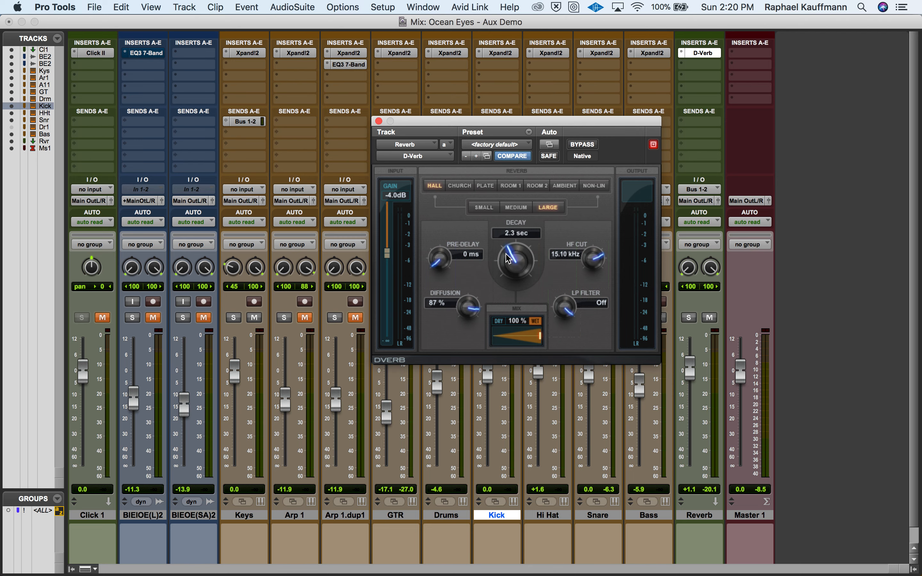
click(379, 121)
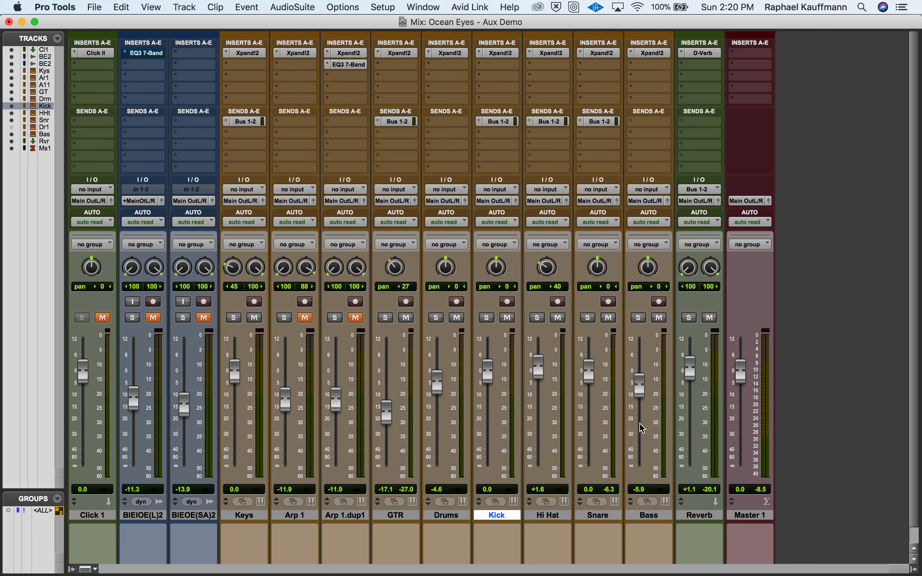
Step: Create one new stereo Aux Input track named Delay directly after the Reverb track
click(693, 515)
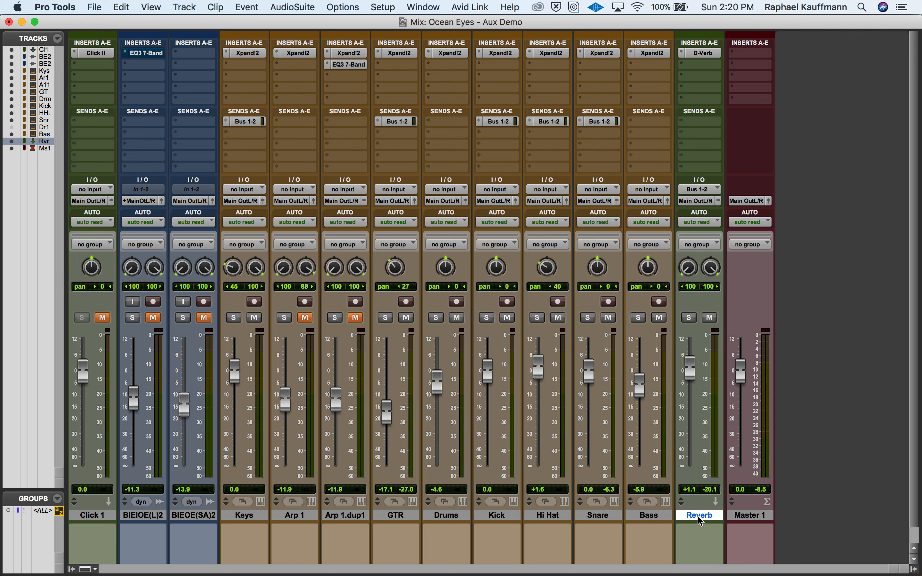
key(super+shift+n)
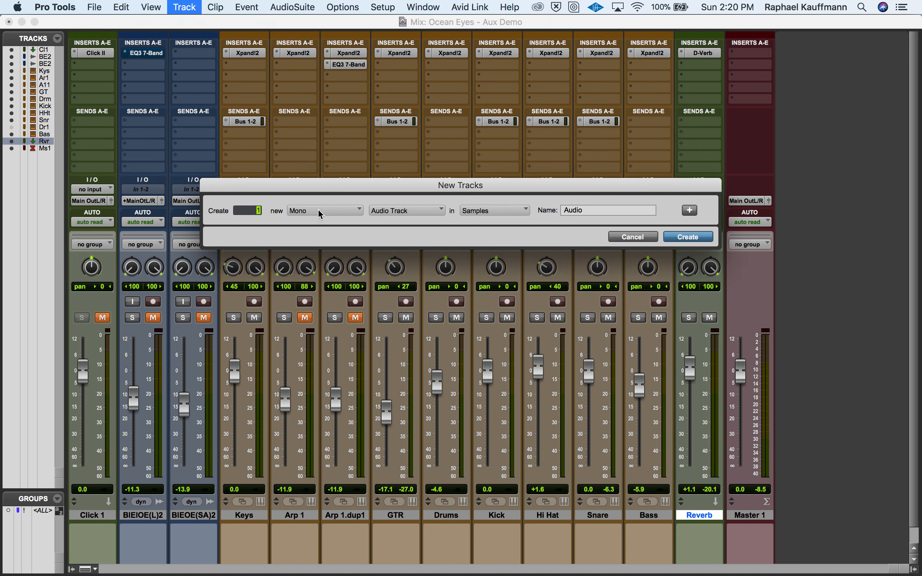
click(319, 212)
click(318, 224)
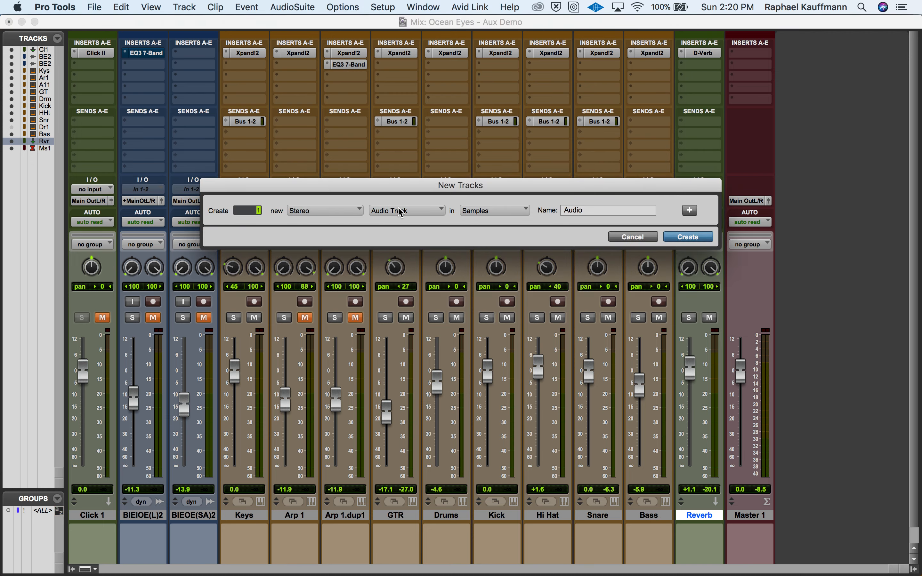
click(400, 212)
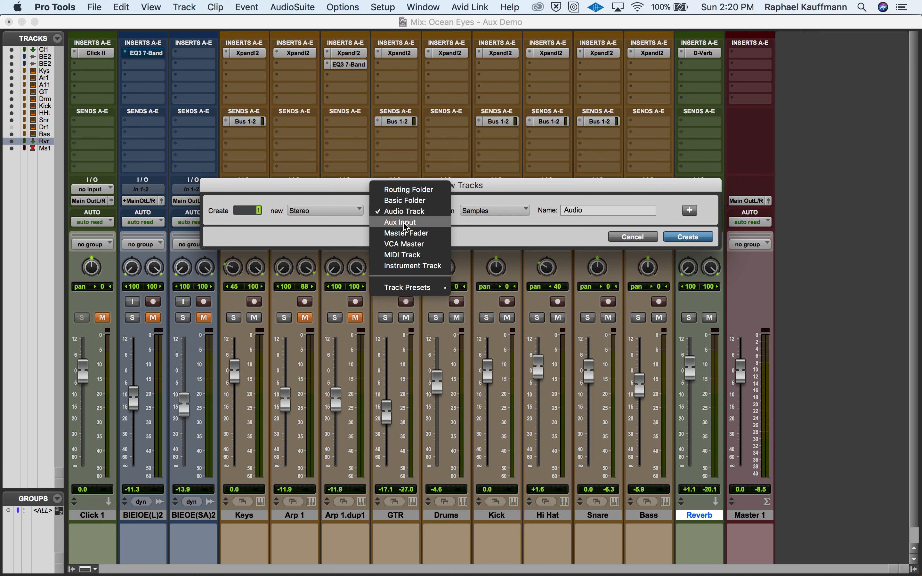
click(401, 222)
click(582, 211)
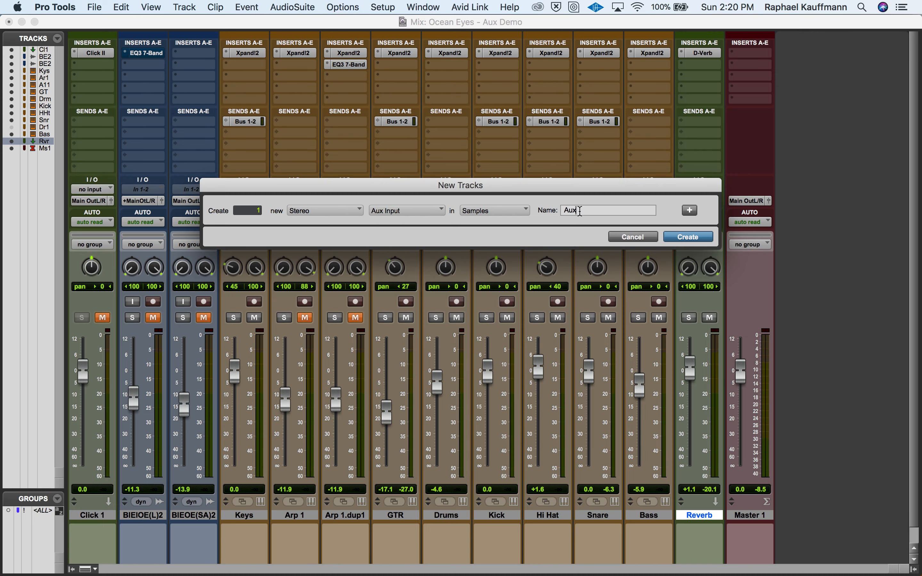
text(Delay)
key(Return)
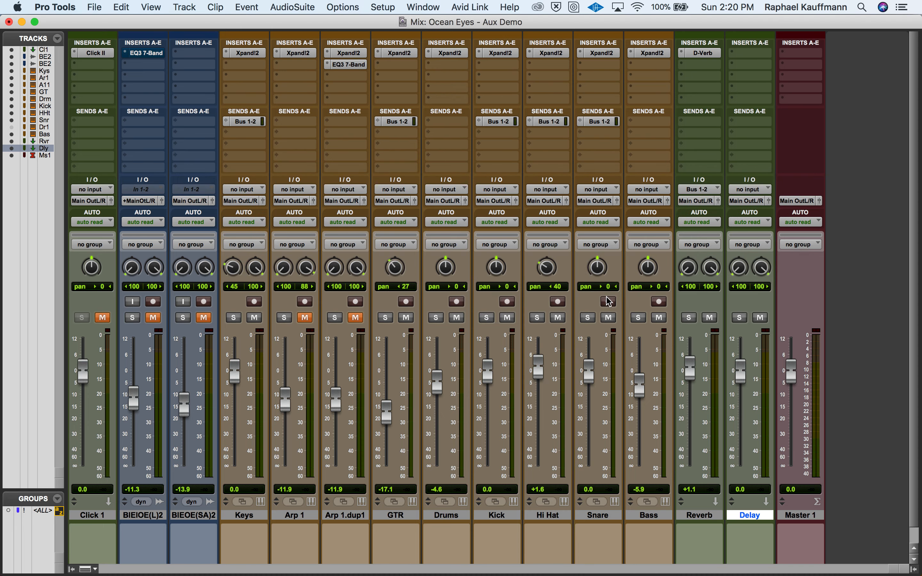
Step: Insert the multichannel Mod Delay III (stereo) plug-in on the Delay track
click(747, 55)
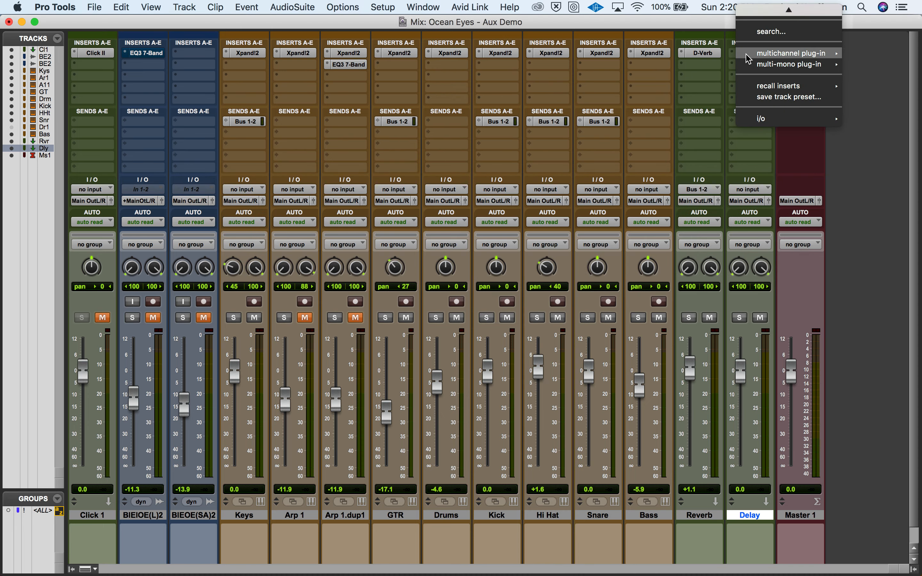
mouse_move(748, 56)
mouse_move(701, 101)
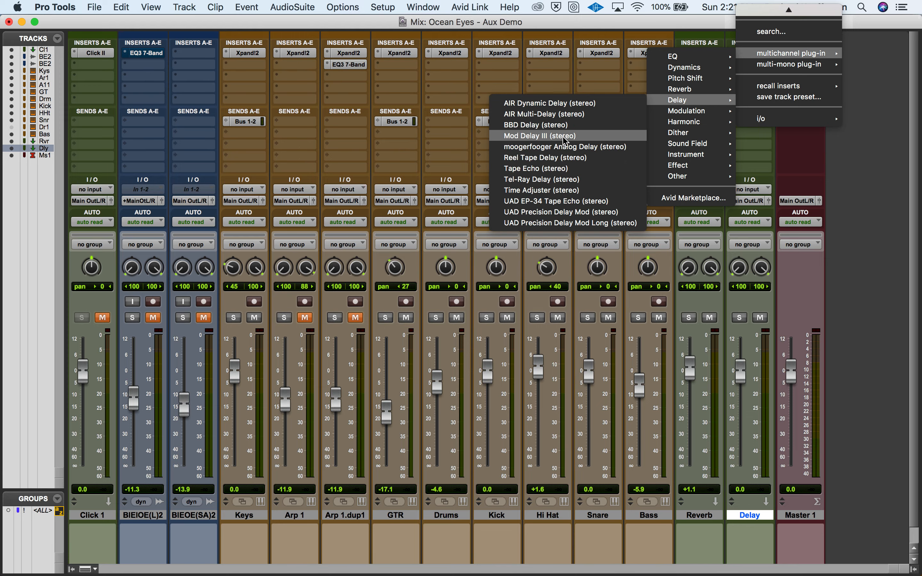
click(554, 138)
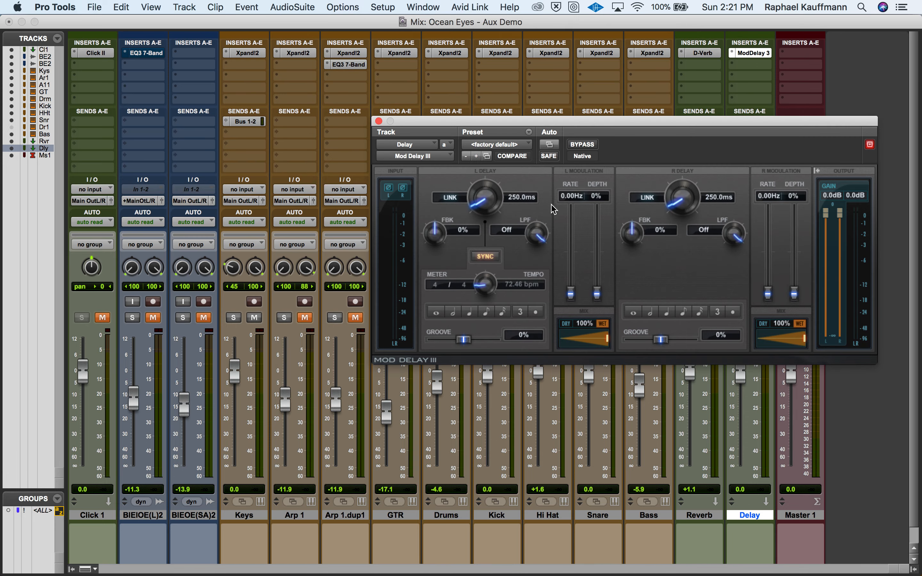
Step: Set Mod Delay III's left delay to an eighth note and its right delay to a sixteenth note
click(459, 198)
click(486, 314)
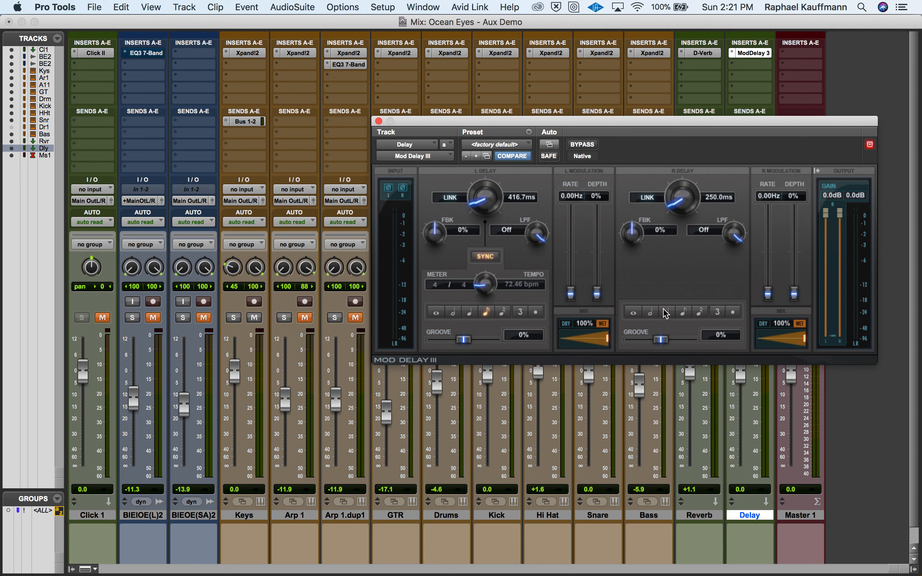
click(700, 313)
click(379, 122)
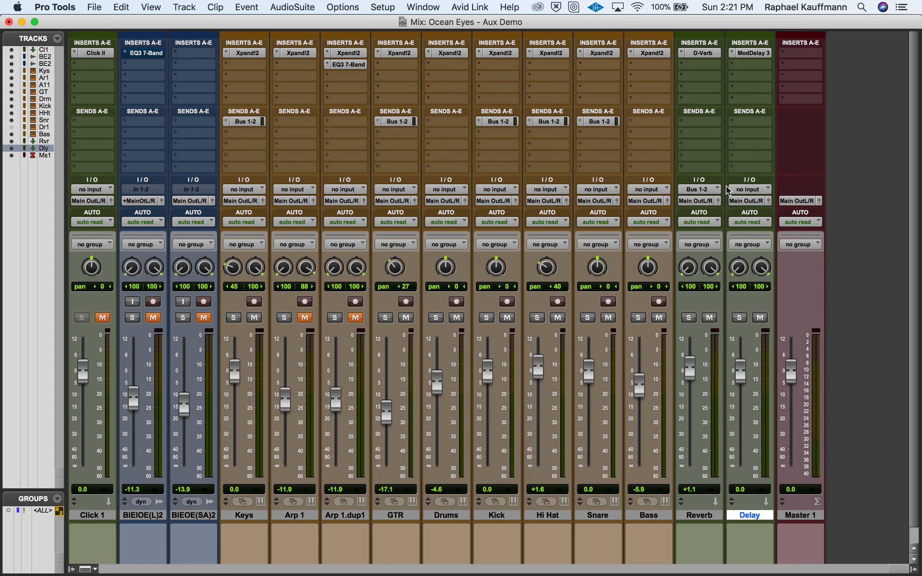
Step: Set the Delay track's input to Bus 3-4 (Stereo)
click(744, 189)
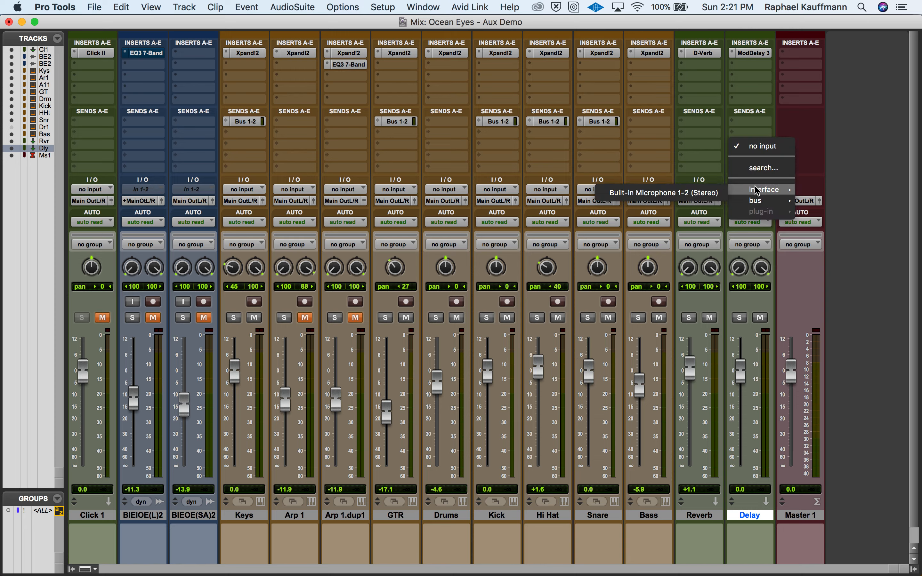
mouse_move(757, 202)
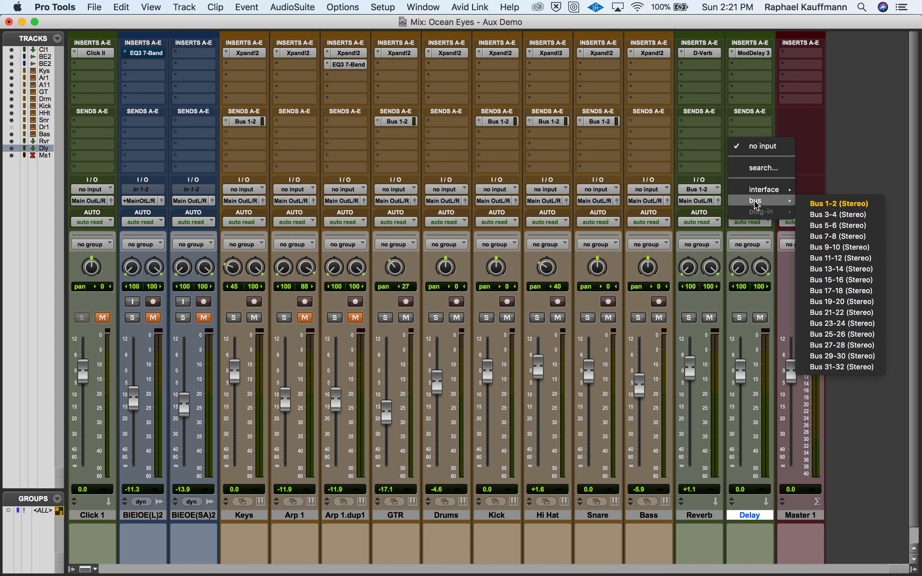
click(826, 215)
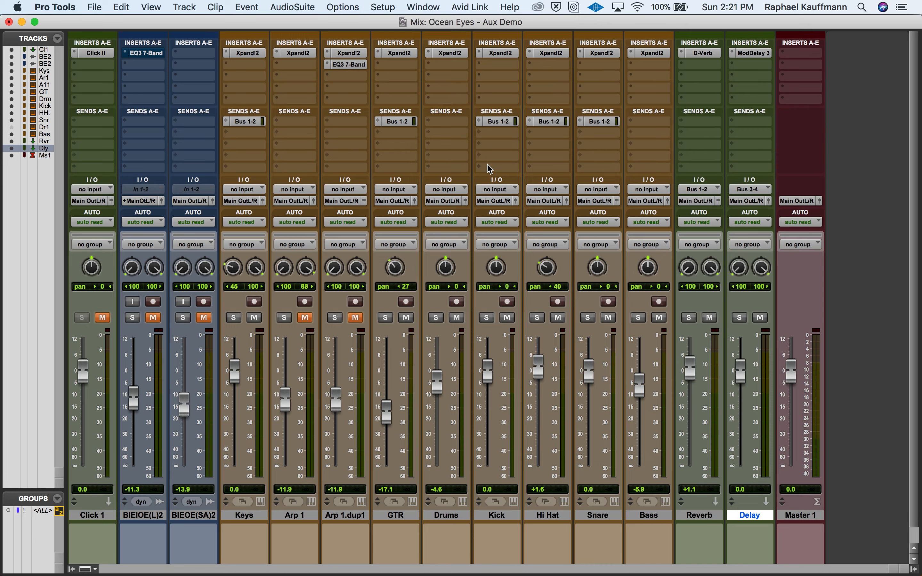
Step: Add a second send on the GTR track to Bus 3-4 (Stereo) and raise its level to about -6.5 dB
click(397, 137)
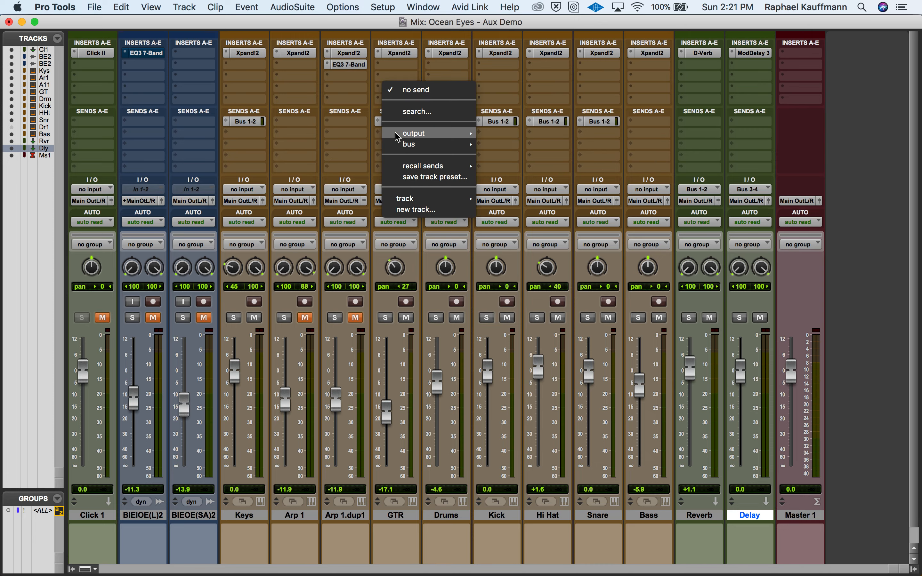
mouse_move(419, 144)
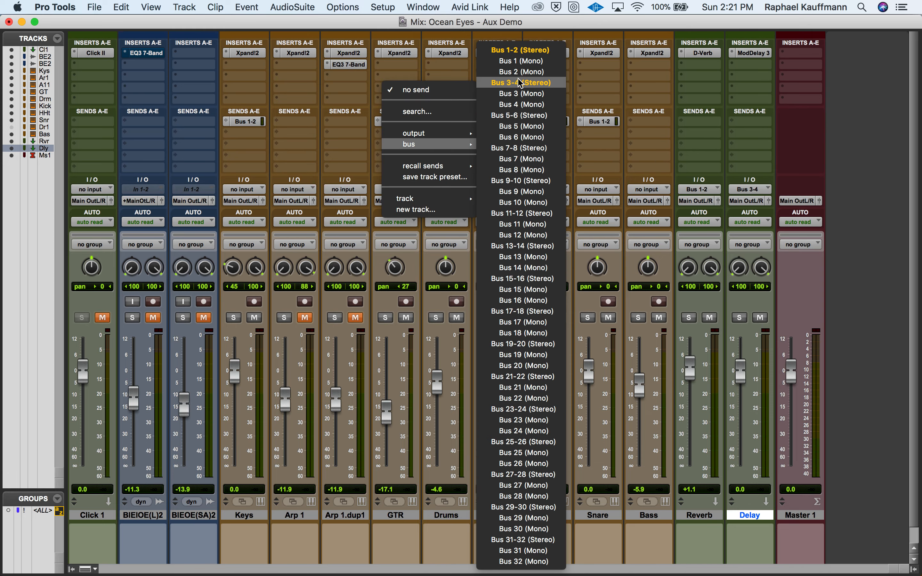
click(518, 84)
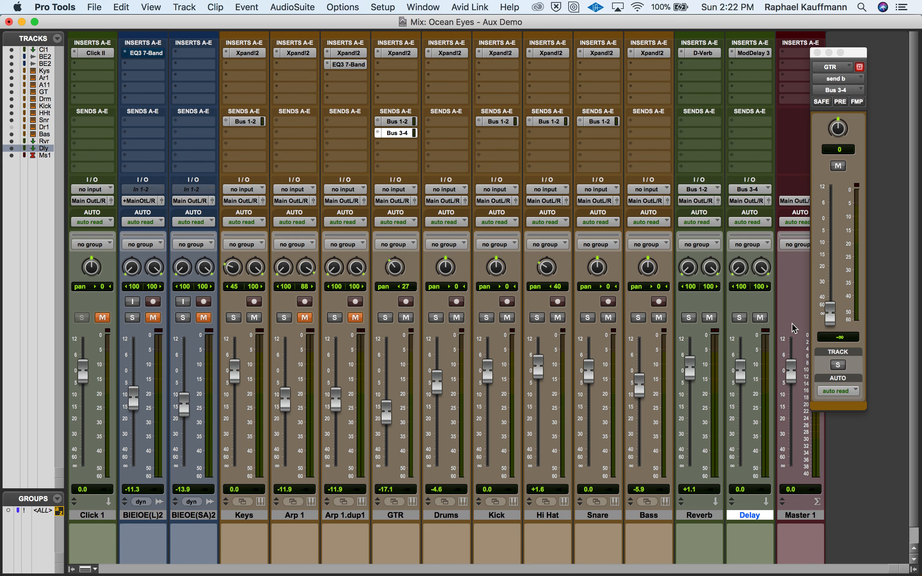
drag(835, 311, 797, 244)
Step: Solo Delay and GTR, start playback and raise the GTR track's Bus 3-4 send to about -0.6 dB
click(739, 318)
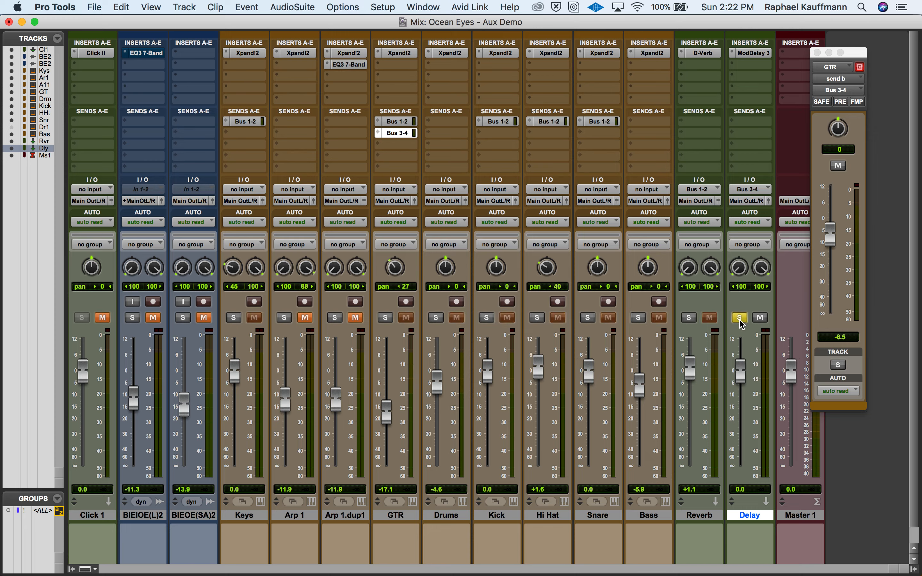
click(385, 318)
key(space)
drag(828, 235, 828, 227)
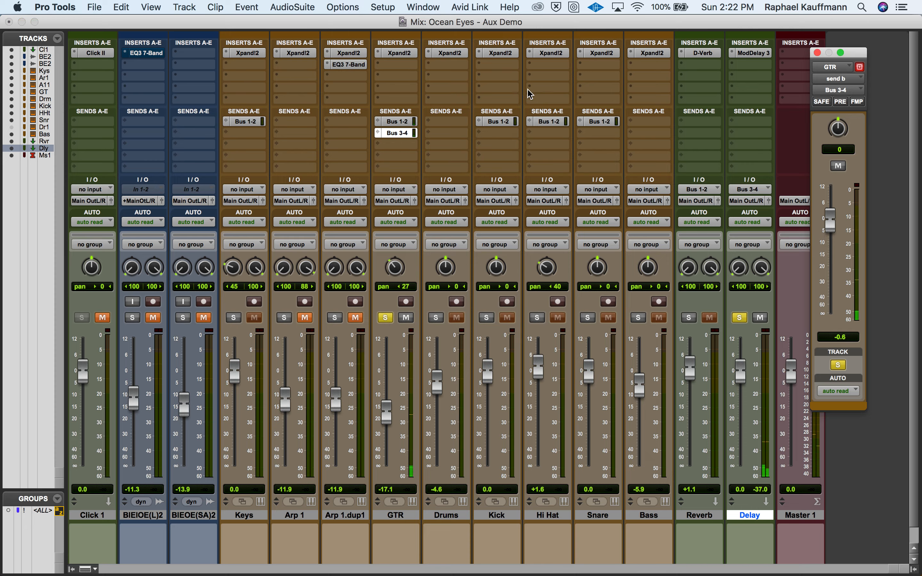
Step: Raise the left and right feedback of the Delay track's Mod Delay III to 30% each during playback, and stop playback
click(737, 55)
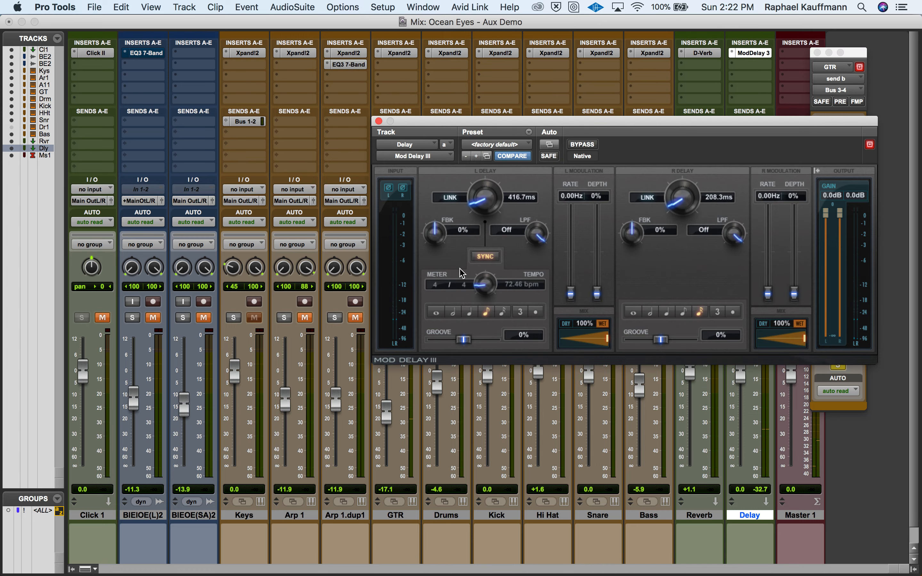
drag(439, 240, 439, 228)
drag(634, 239, 633, 223)
drag(631, 237, 630, 241)
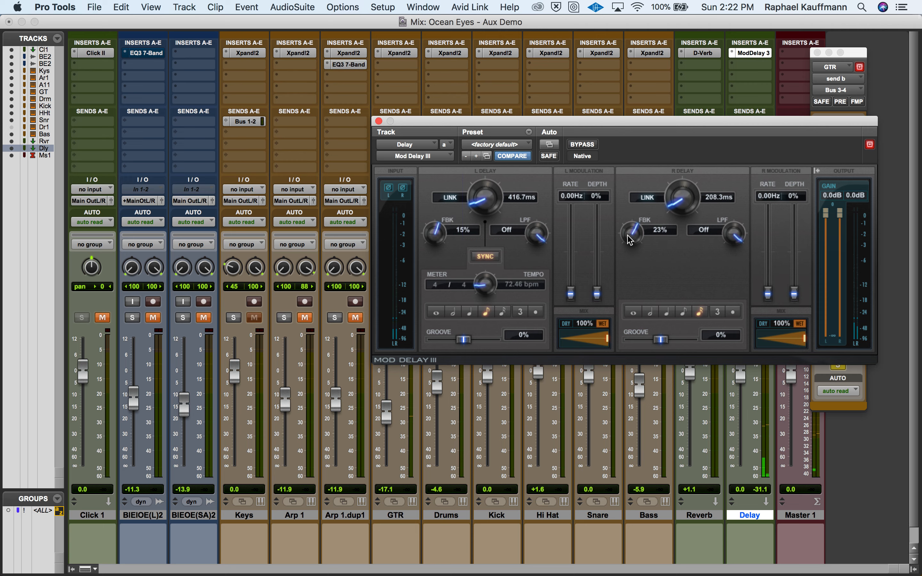
drag(631, 240, 630, 233)
drag(438, 240, 437, 233)
key(space)
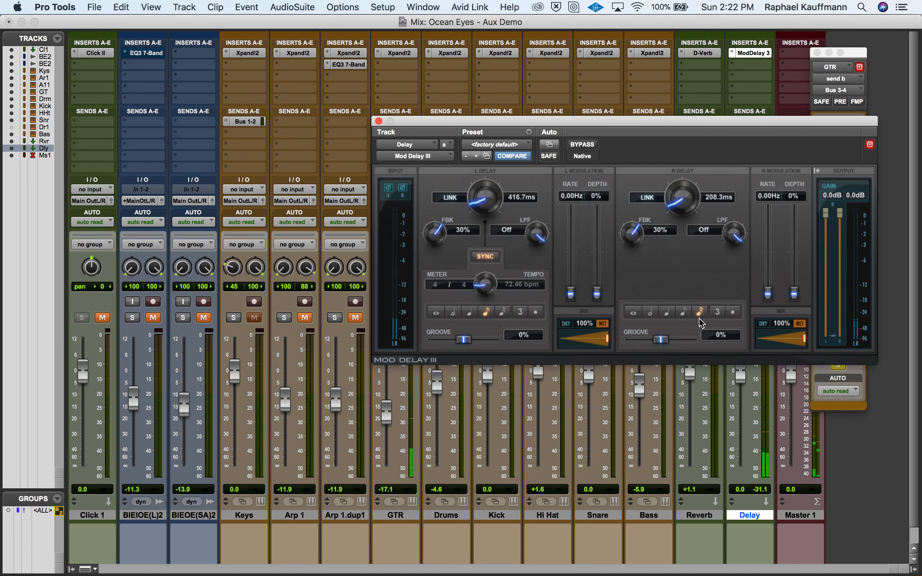
click(379, 121)
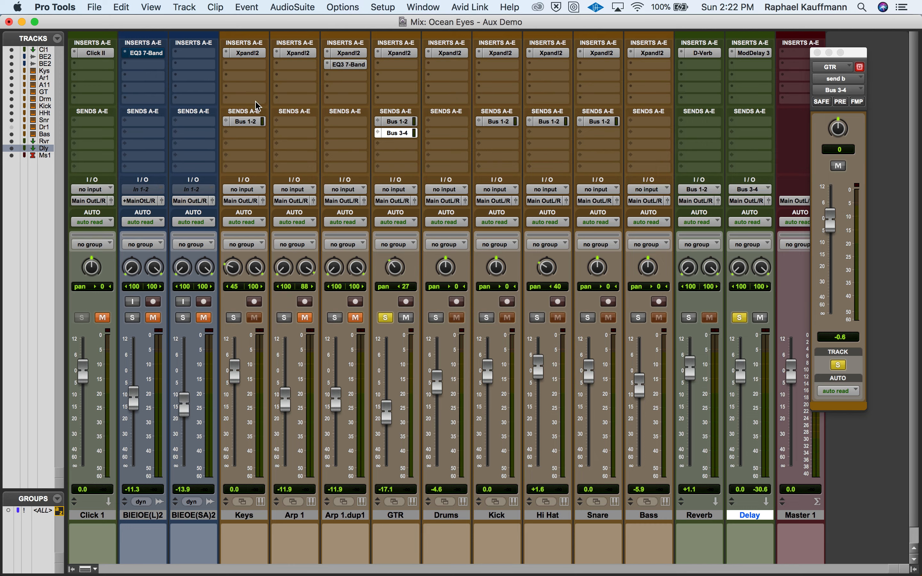
Step: Add a second send on the Keys track to Bus 3-4 (Stereo) and raise its level to about -7.3 dB
click(246, 133)
mouse_move(267, 144)
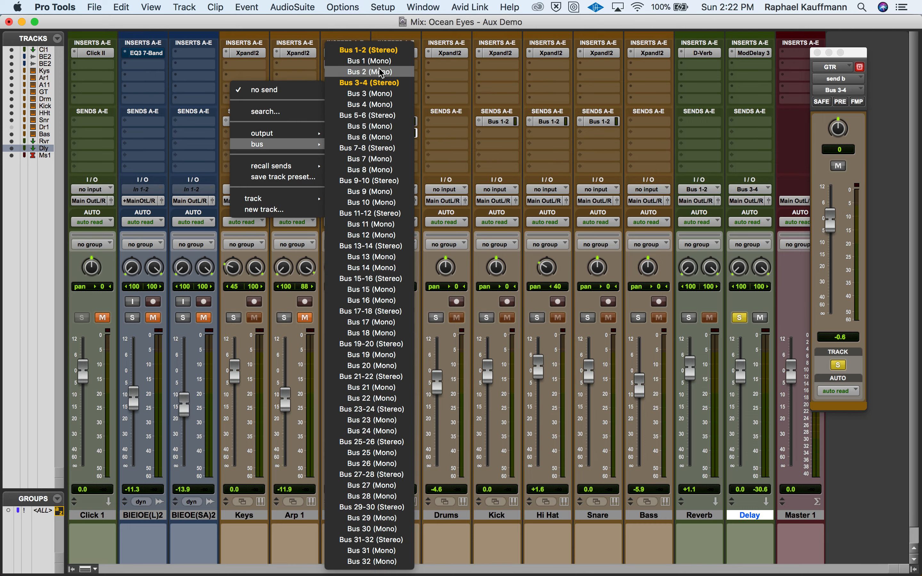
click(381, 81)
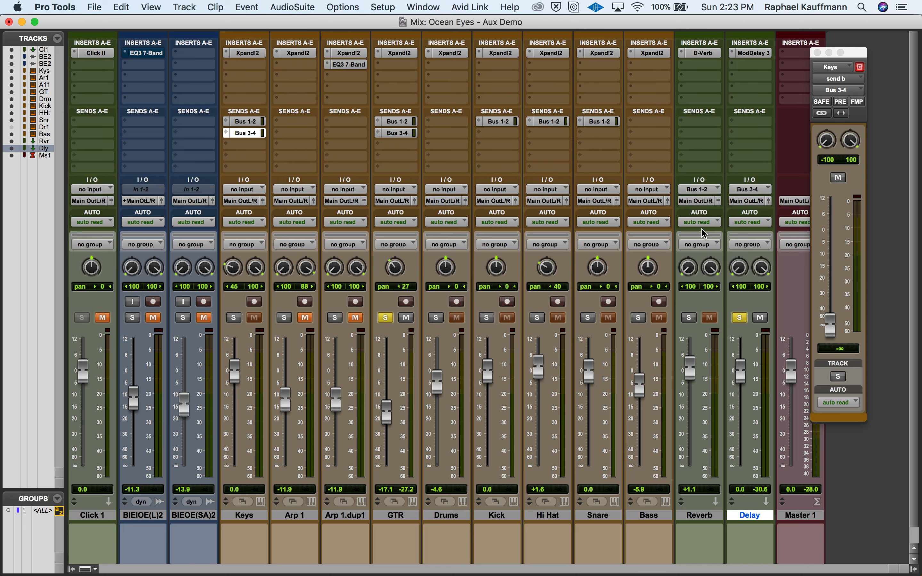
drag(831, 326, 831, 250)
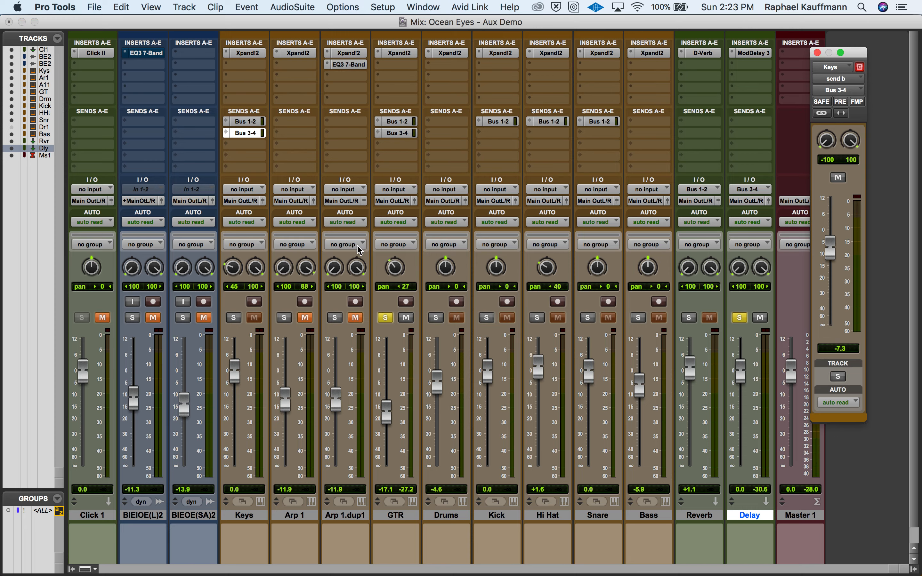
Step: Solo Keys together with GTR and Delay to audition both instruments through the delay
click(385, 317)
click(233, 318)
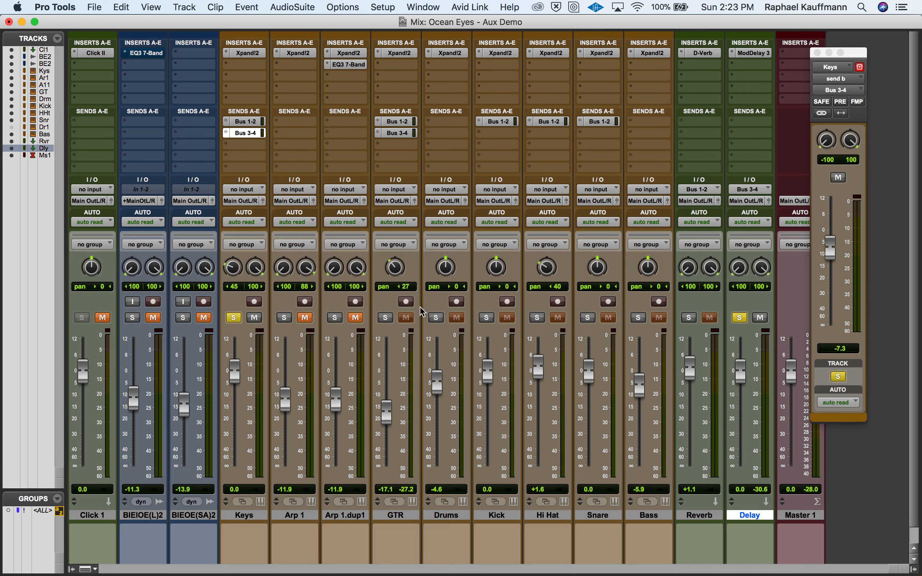
click(385, 318)
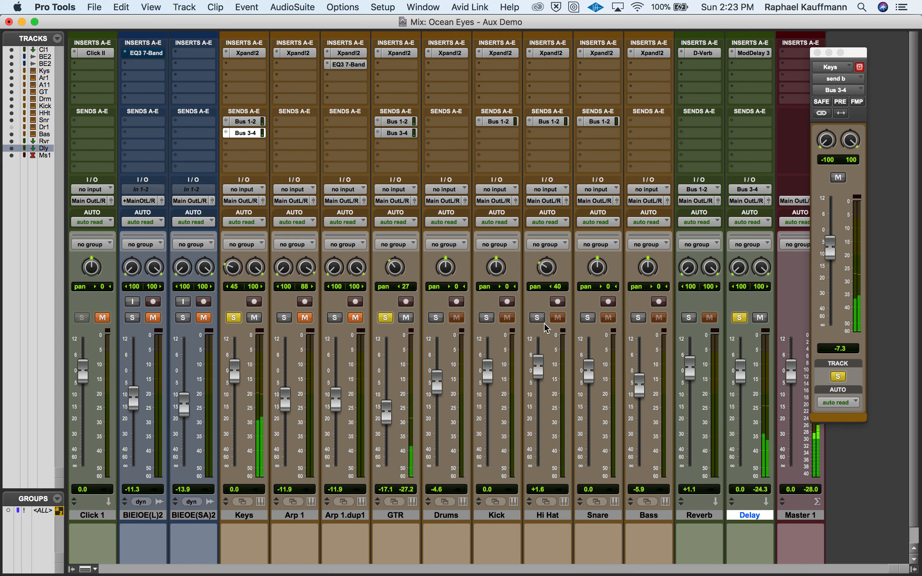
Step: Solo Reverb during playback, and unsolo Delay and Reverb to leave only Keys and GTR soloed for comparison
click(689, 318)
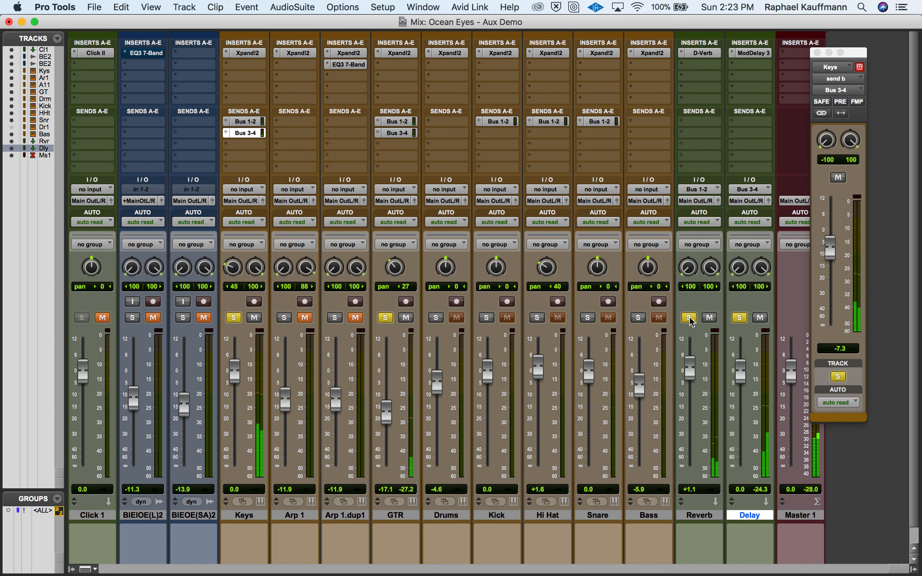
click(739, 318)
click(689, 318)
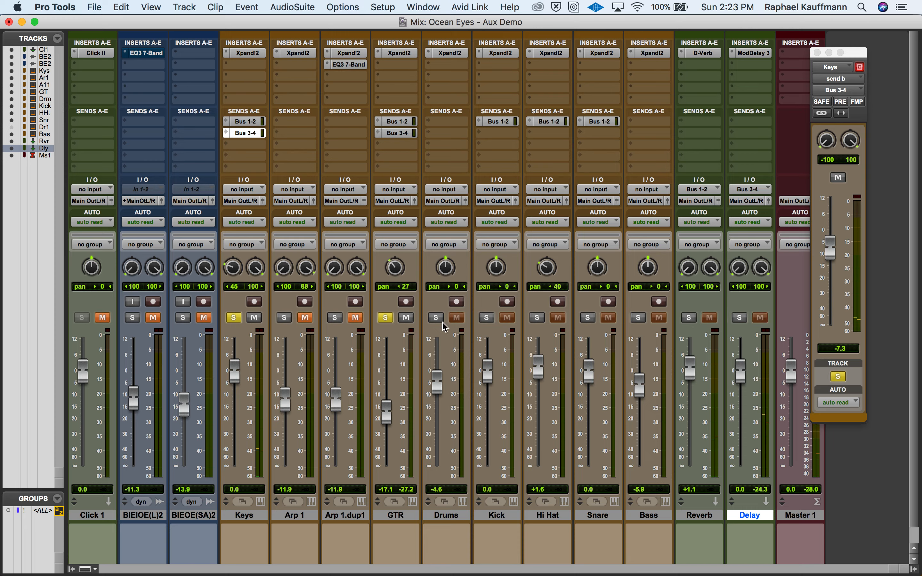
Step: Unsolo GTR and Keys, and add a second Snare send to Bus 3-4 (Stereo) with its level raised to about -10.5 dB
click(386, 318)
click(234, 318)
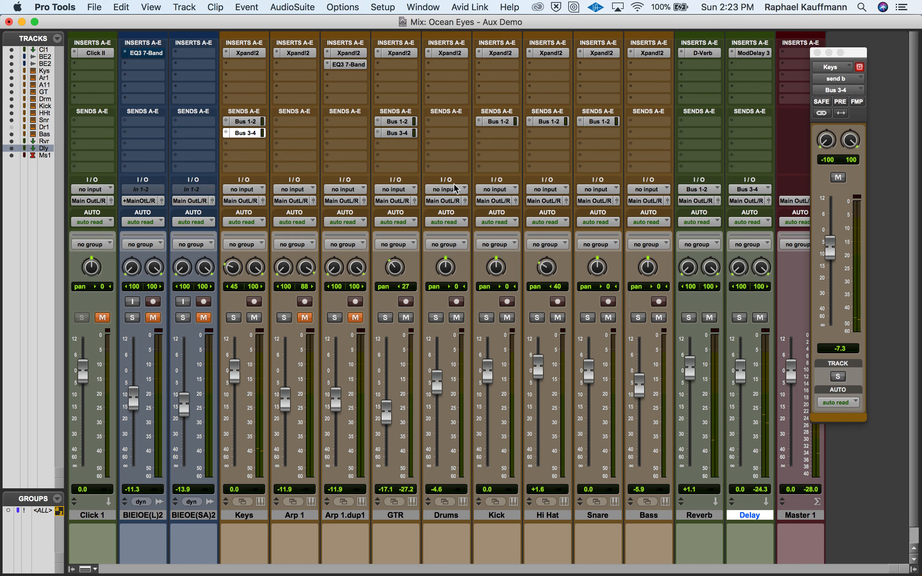
click(590, 132)
mouse_move(614, 145)
click(693, 84)
drag(837, 309, 834, 240)
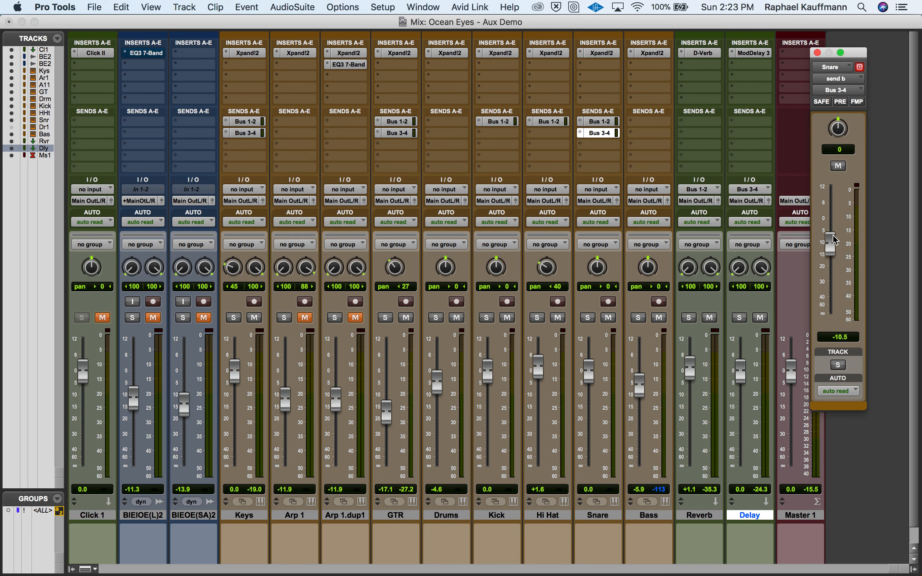
key(space)
Step: Open the Snare track's Bus 1-2 send, and toggle its mute and its active state off and back on
click(601, 125)
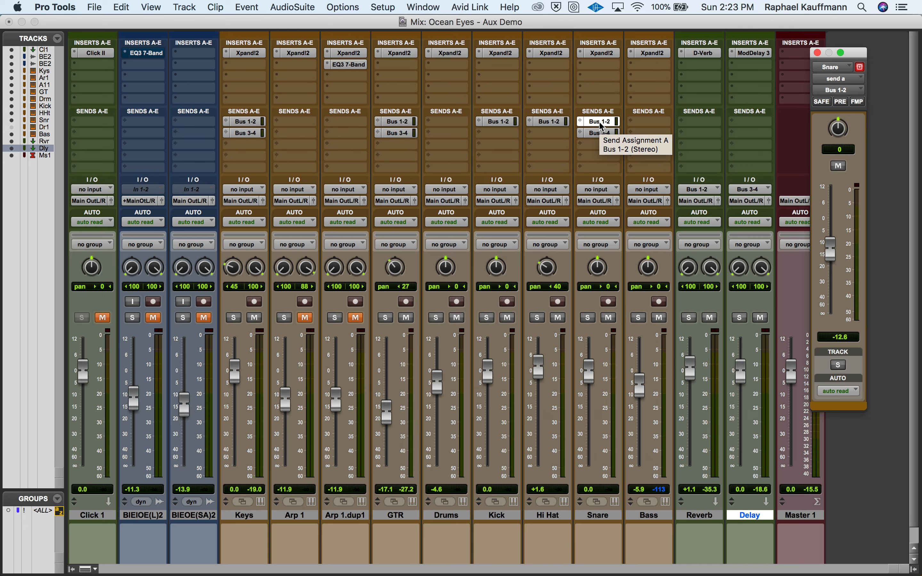
super+click(600, 123)
super+click(600, 122)
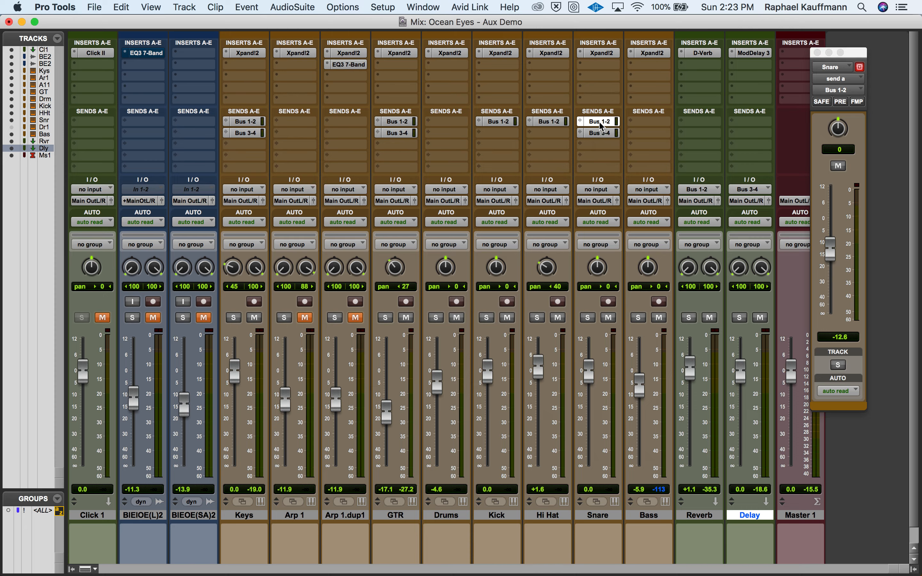
super+click(600, 124)
super+click(601, 124)
click(600, 122)
ctrl+super+click(600, 123)
ctrl+super+click(600, 123)
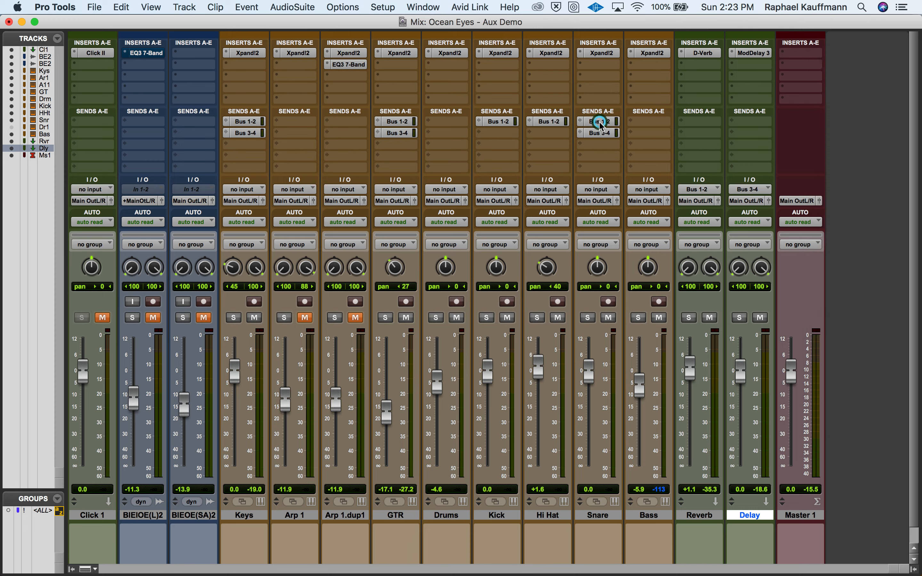
Step: Reopen the Snare track's Bus 1-2 send and repeatedly toggle its mute, leaving the send assignment as it is
click(570, 145)
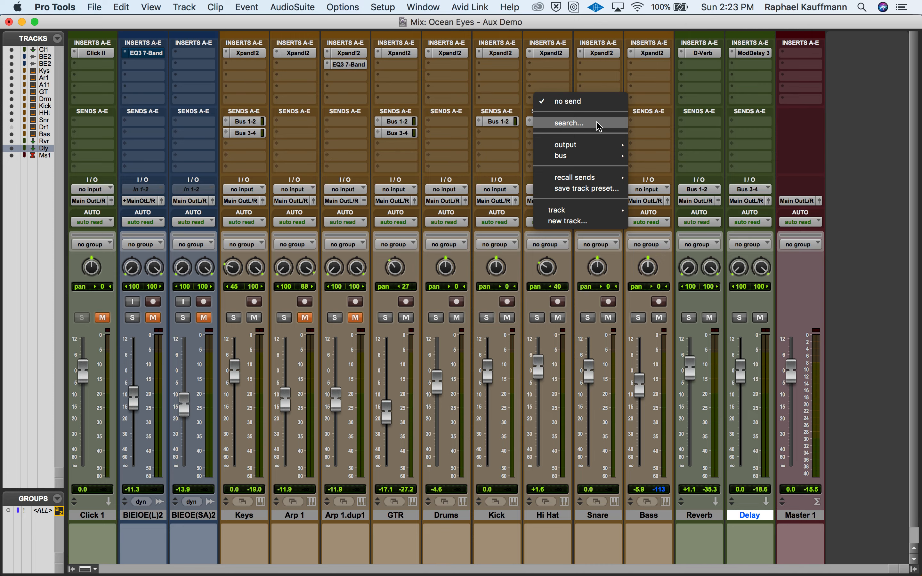
click(657, 96)
click(608, 125)
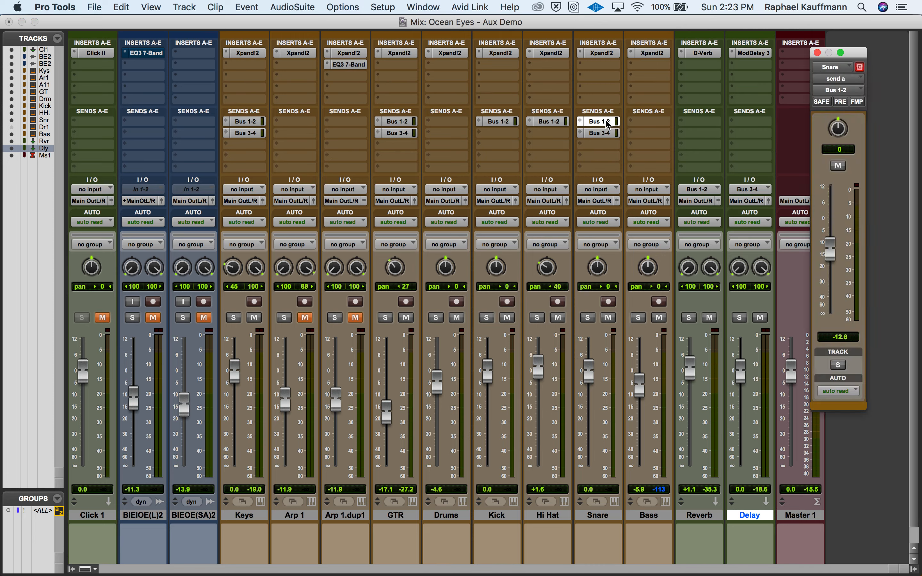
click(580, 123)
mouse_move(581, 126)
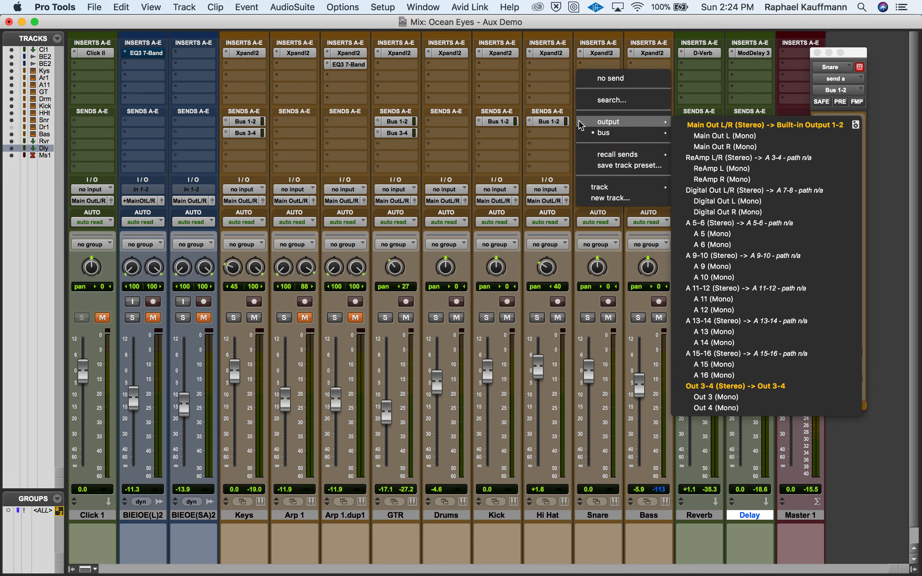
click(556, 102)
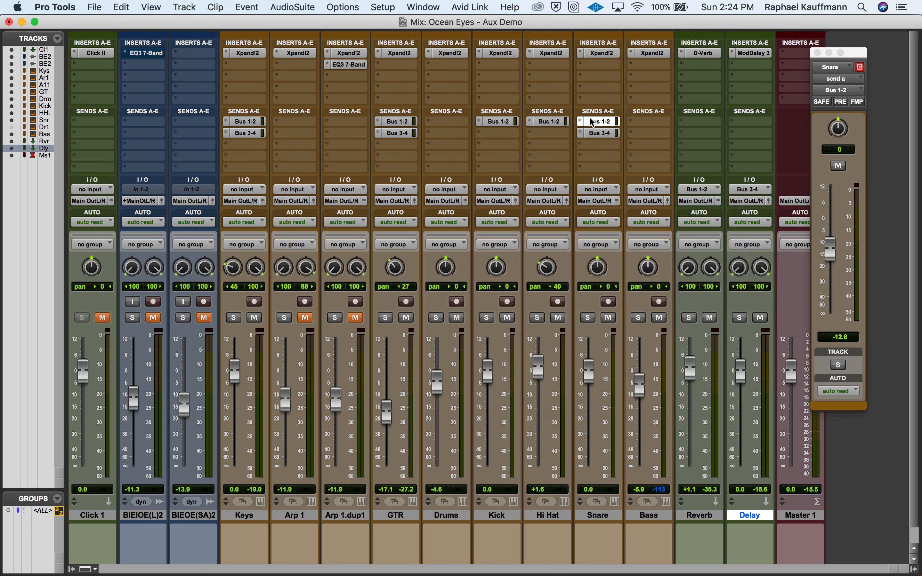
super+click(594, 120)
super+click(594, 120)
super+click(596, 122)
super+click(596, 122)
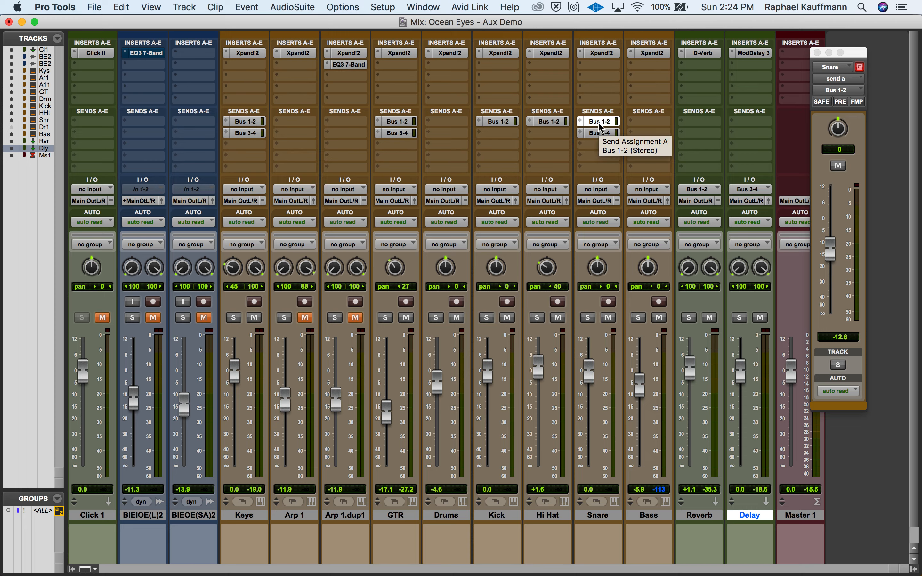
click(699, 190)
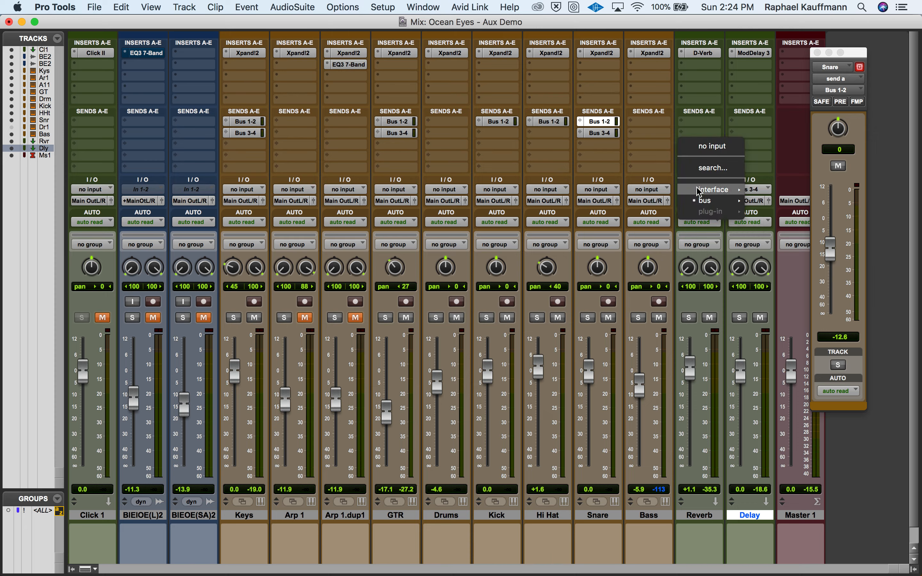
click(641, 177)
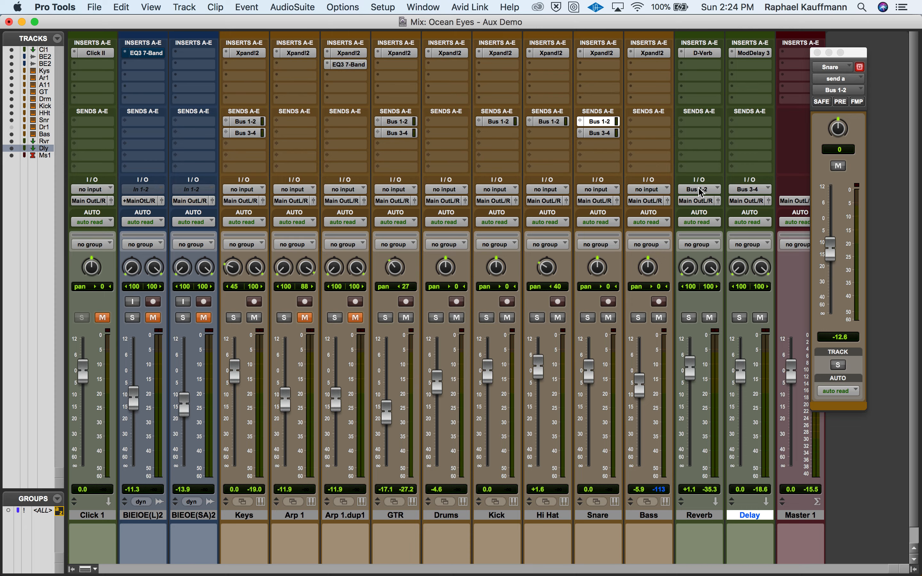
click(702, 192)
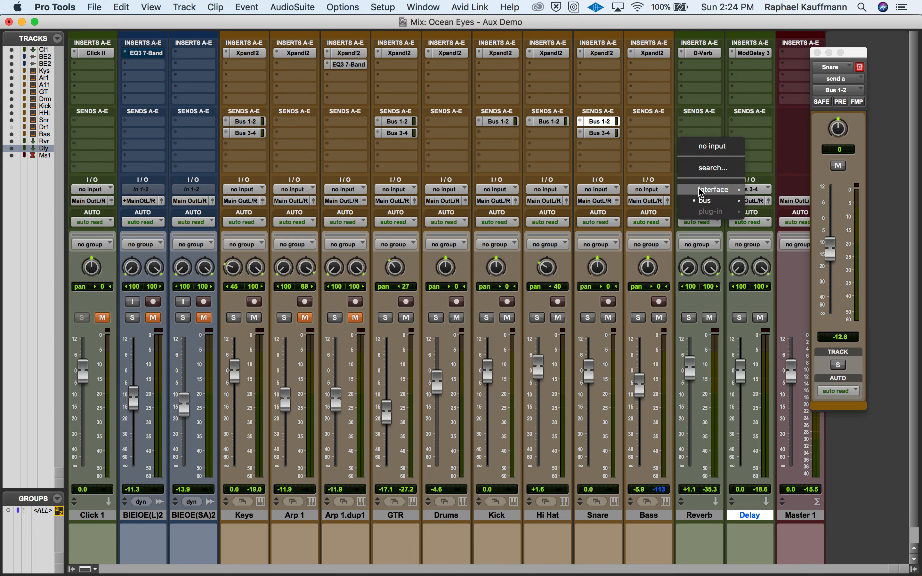
click(653, 173)
click(699, 188)
click(656, 170)
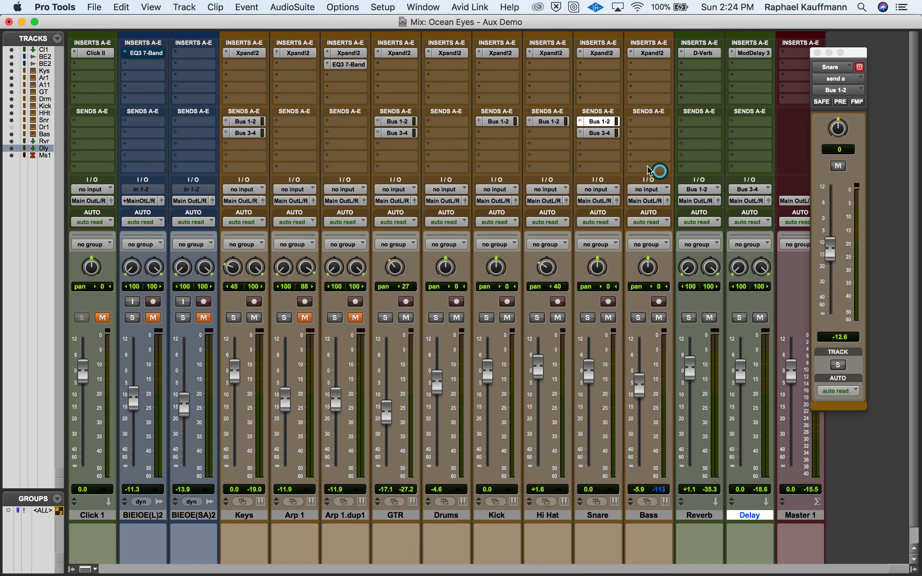
click(568, 156)
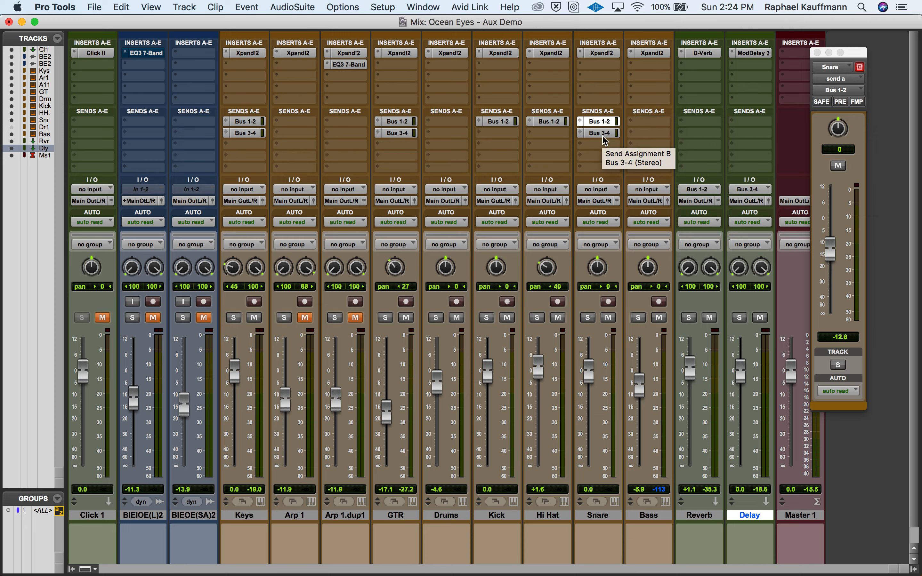
Step: Show the Edit window and set the Snare track height to medium
key(super+equal)
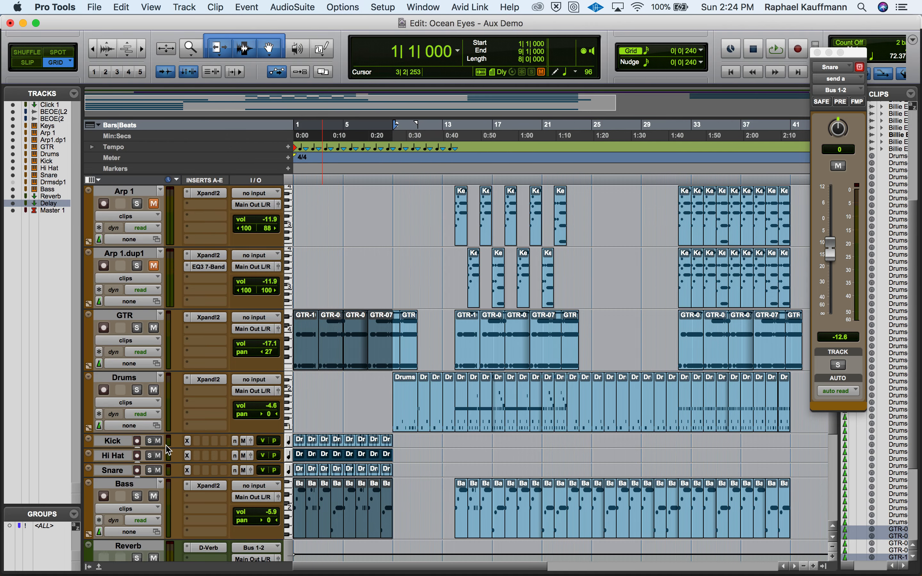
click(287, 472)
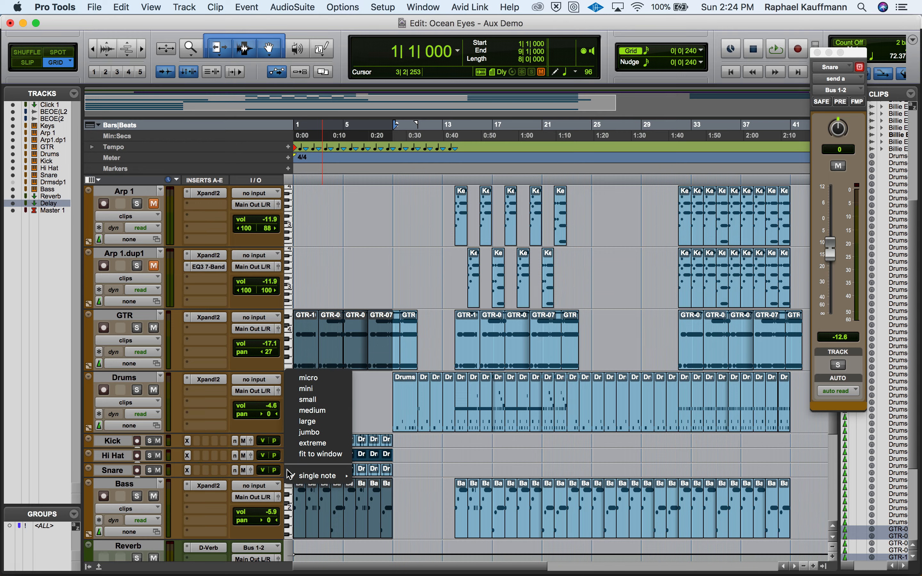
click(308, 411)
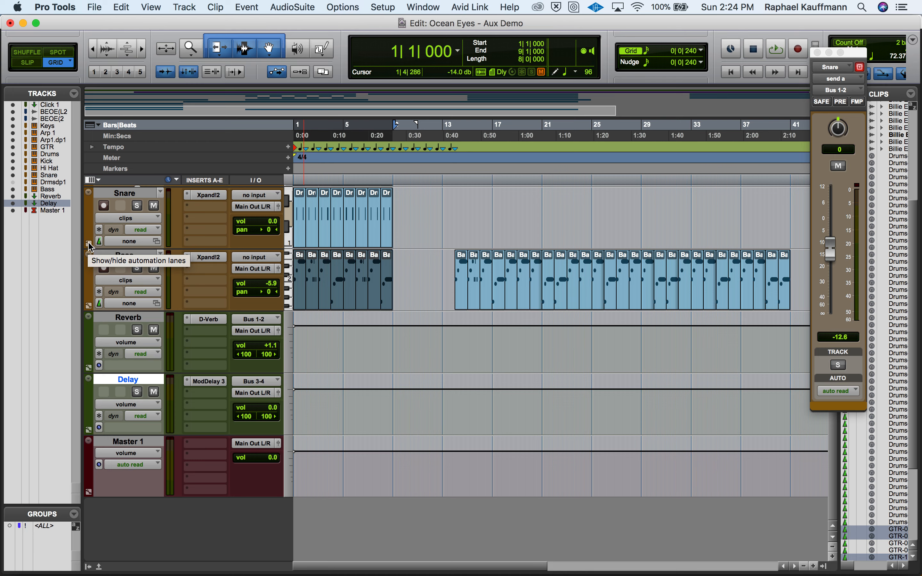
Step: Show an automation lane under the Snare track and set it to the level of Snare (snd b) Bus 3-4
click(88, 244)
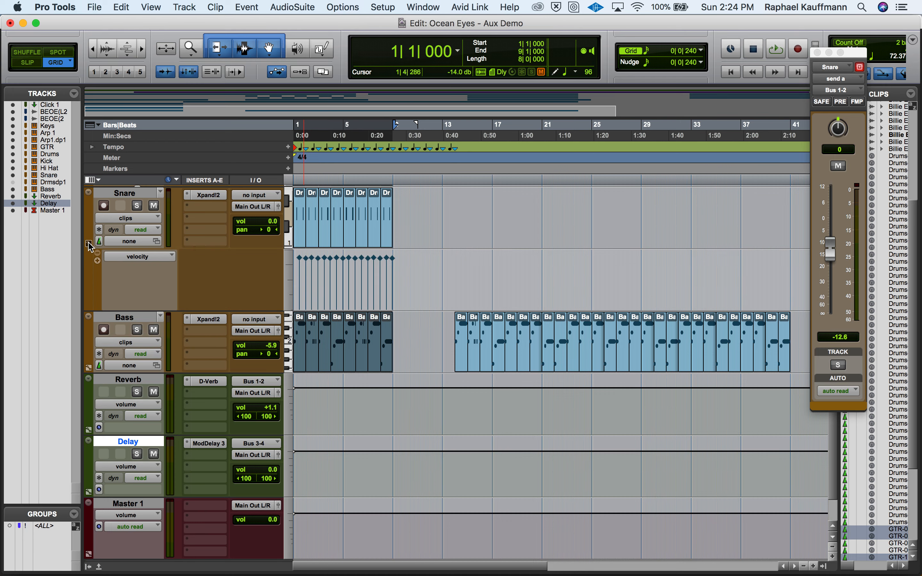
click(141, 257)
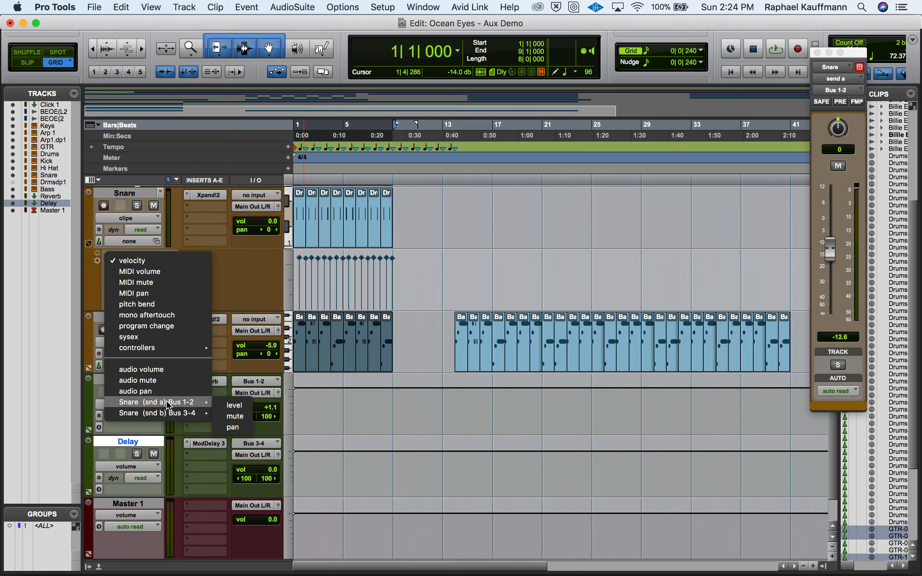
mouse_move(171, 404)
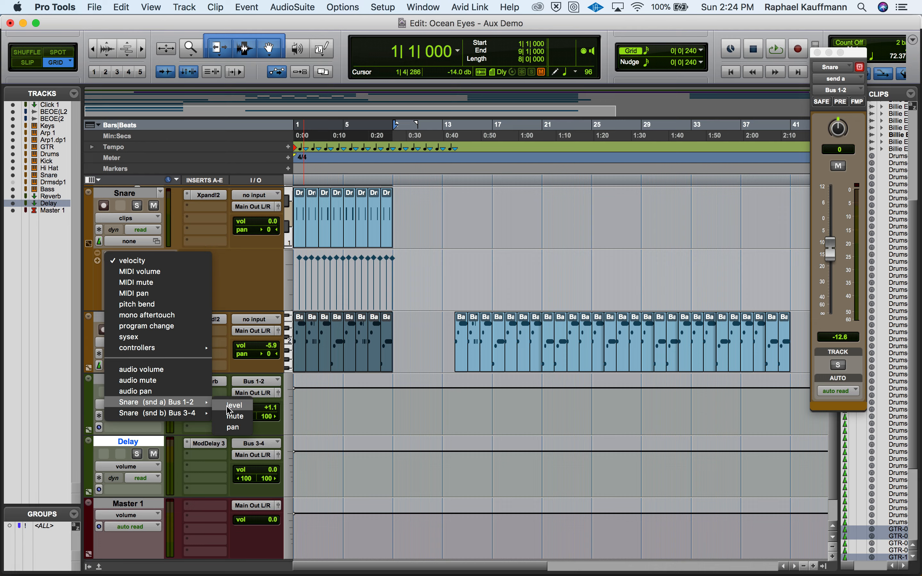
mouse_move(197, 414)
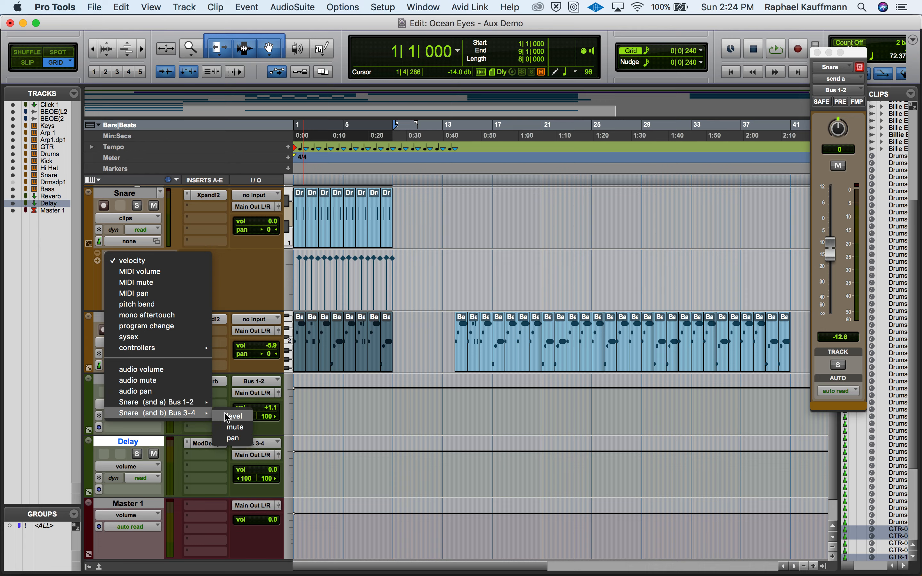
click(233, 417)
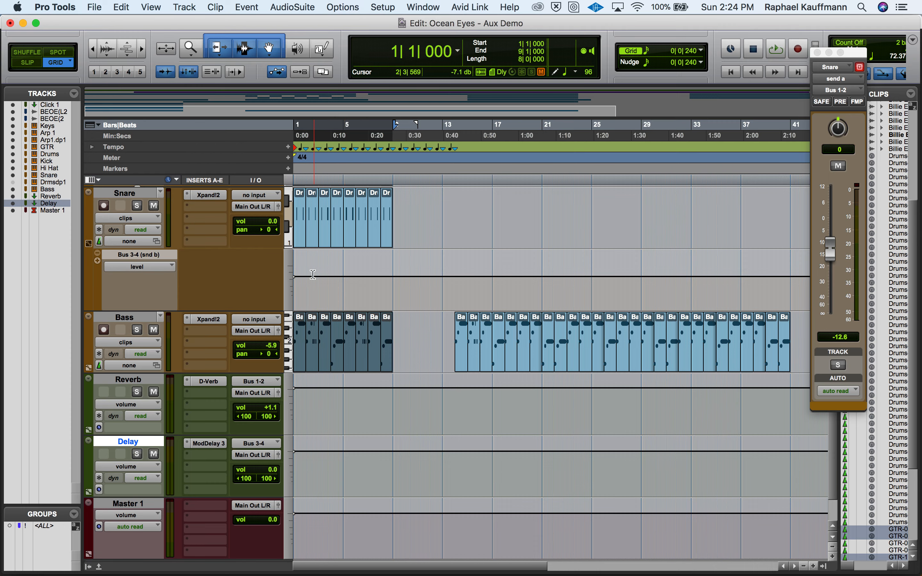
Step: Lower the Snare's Bus 3-4 send level automation to minus infinity from the start of the song
key(super+bracketright)
key(super+bracketright)
key(super+bracketright)
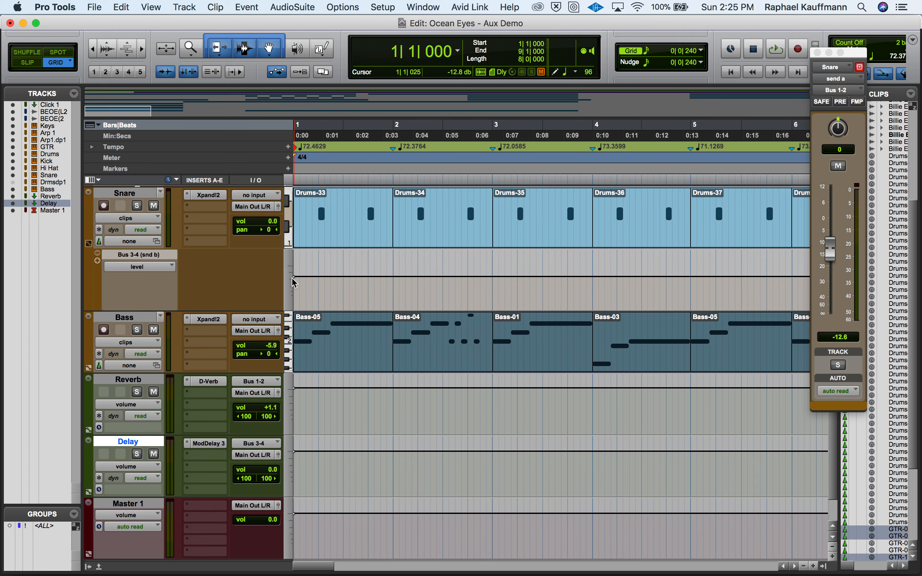
drag(294, 277, 296, 309)
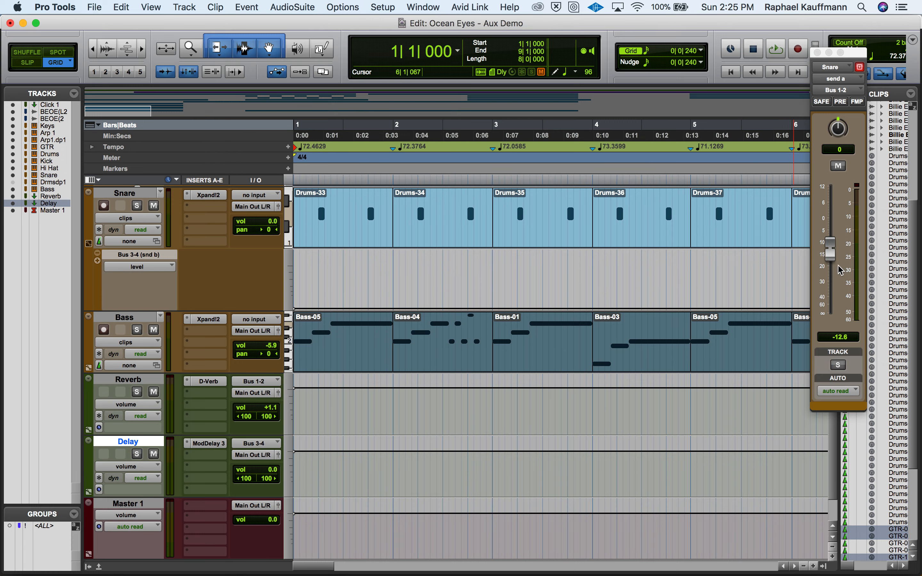
Step: Open the Snare's Bus 3-4 send controls from the Mix window, return to the Edit window, and audition the opening bars
key(super+equal)
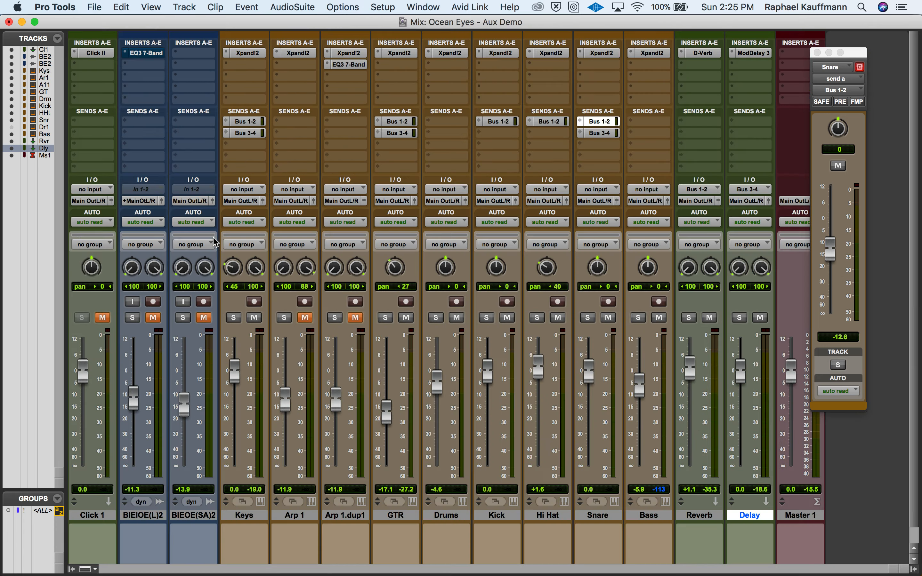
click(599, 133)
key(super+equal)
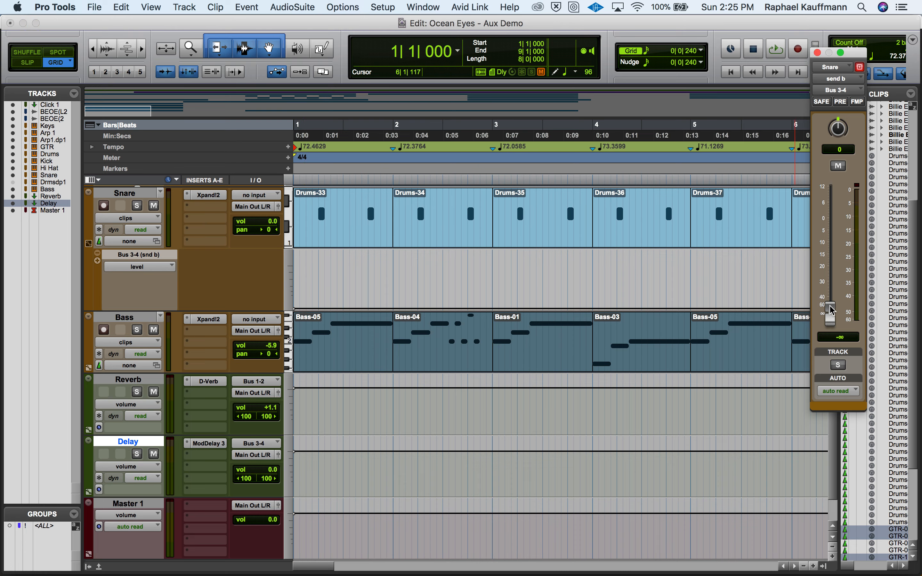
mouse_move(831, 310)
mouse_down()
mouse_move(830, 262)
mouse_move(831, 314)
mouse_up()
key(space)
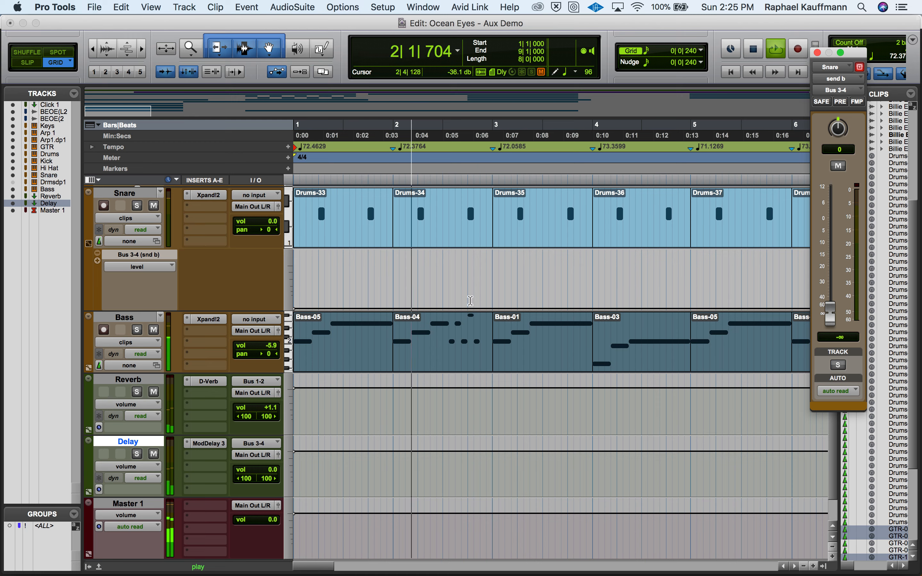
key(space)
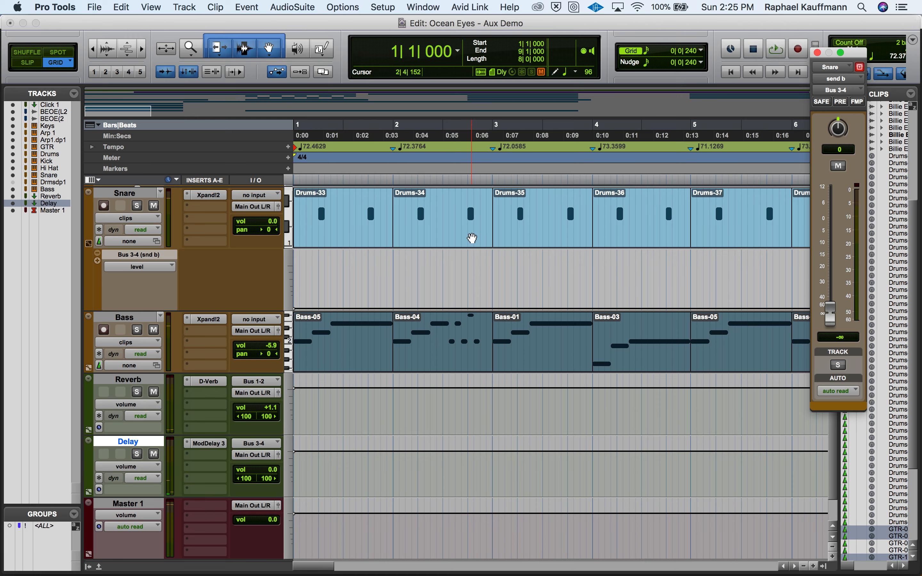
Step: Raise the Snare's Bus 3-4 send level automation to about -2.3 dB around the last snare hit of bar 2, and audition it
drag(460, 308, 459, 268)
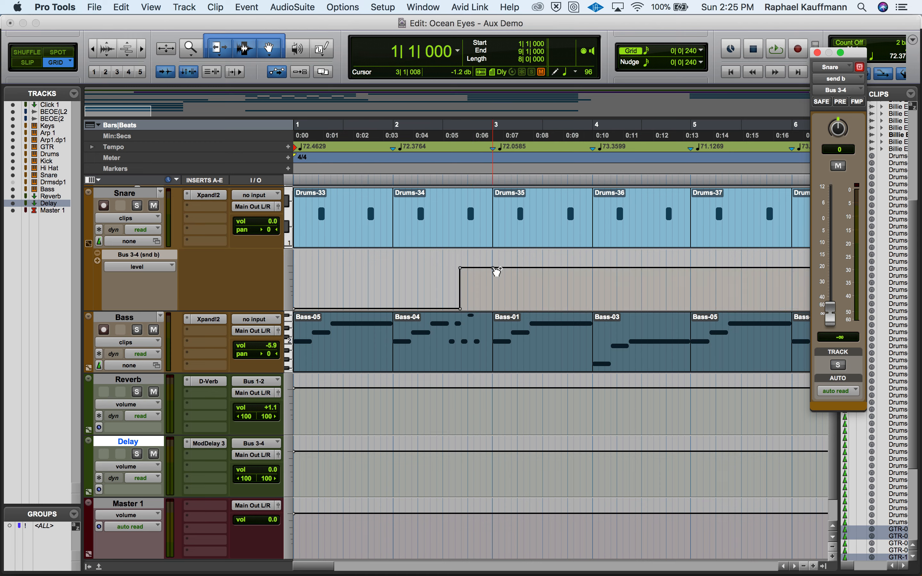
drag(497, 269, 491, 325)
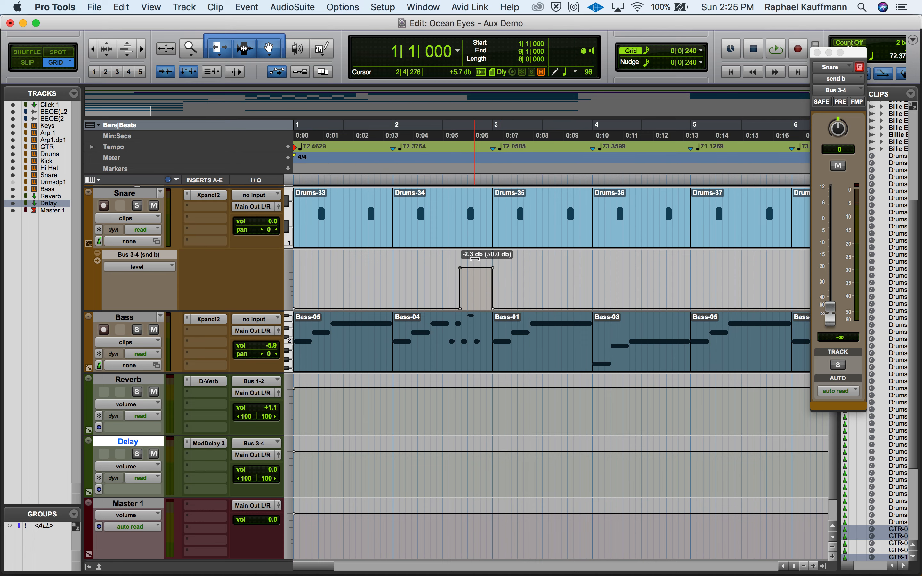
drag(475, 260, 475, 259)
click(448, 278)
key(space)
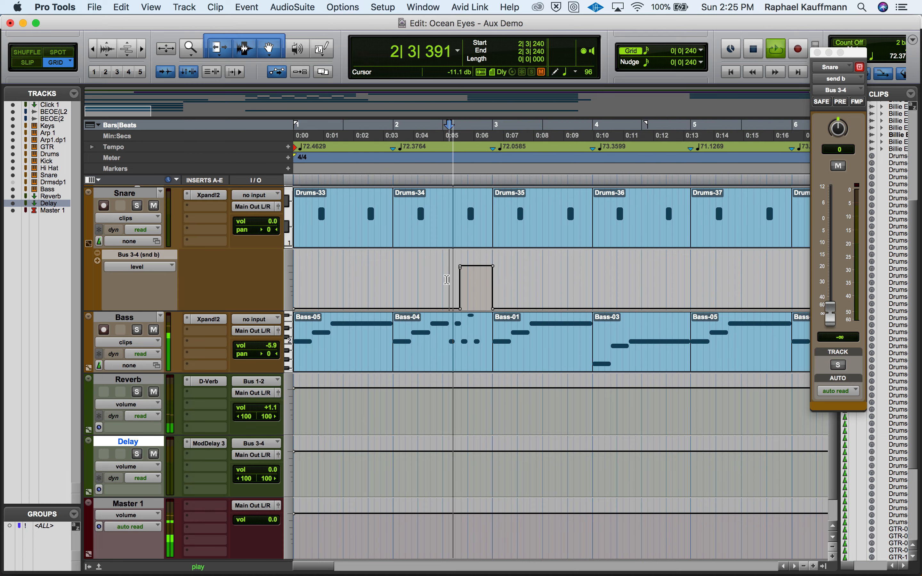
key(space)
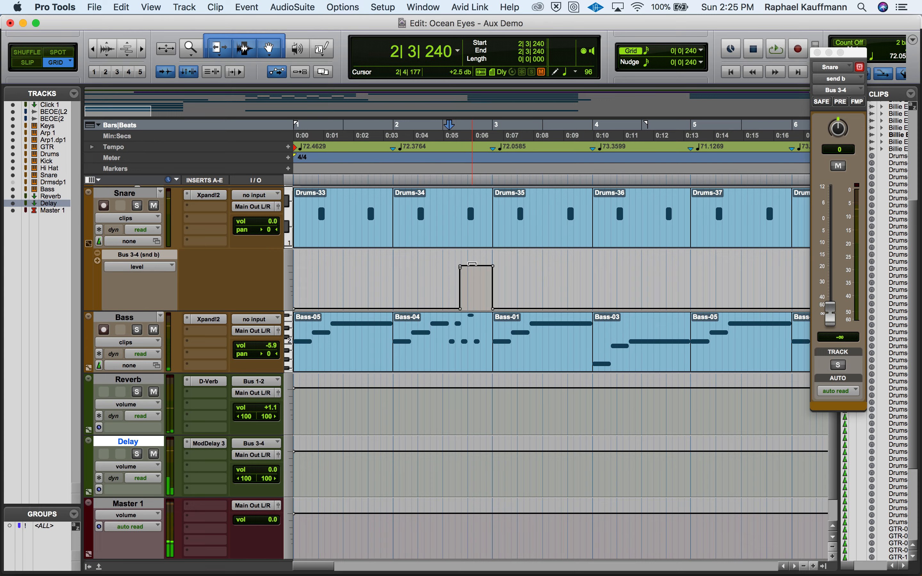
Step: Delete the two raised breakpoints at the end of bar 2 from the Snare's Bus 3-4 send level automation
alt+click(493, 267)
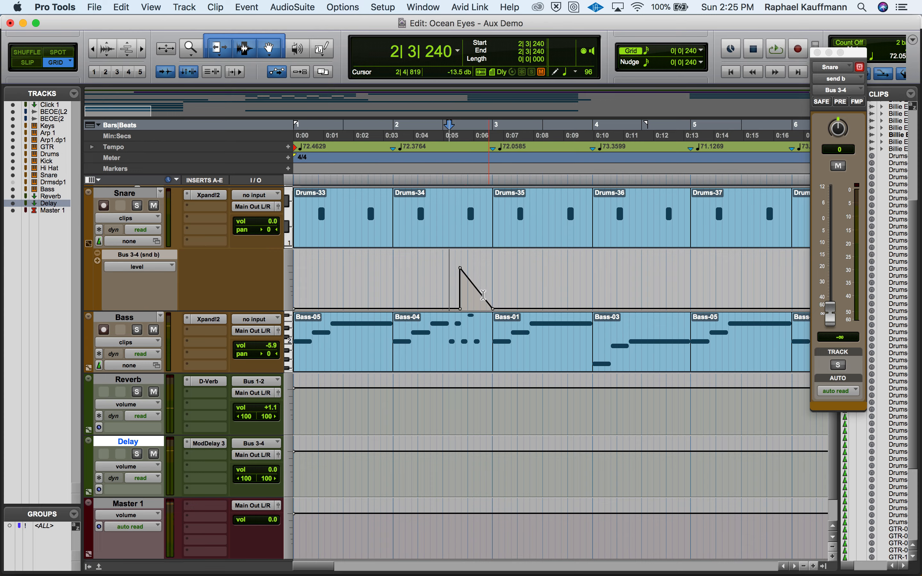
alt+click(461, 268)
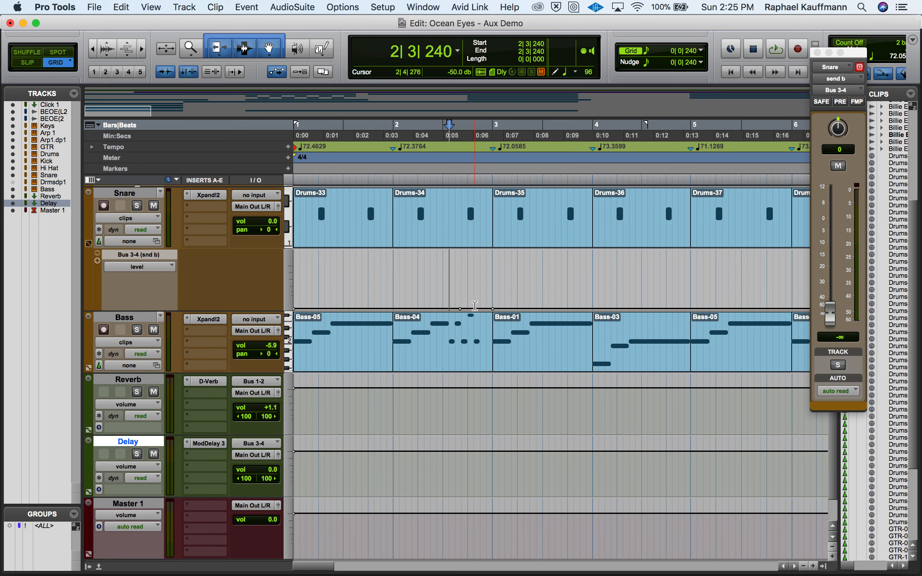
Step: Raise the Snare's Bus 3-4 send level automation to -4.8 dB over the last snare hit of bar 2, and audition it from the song start
click(473, 290)
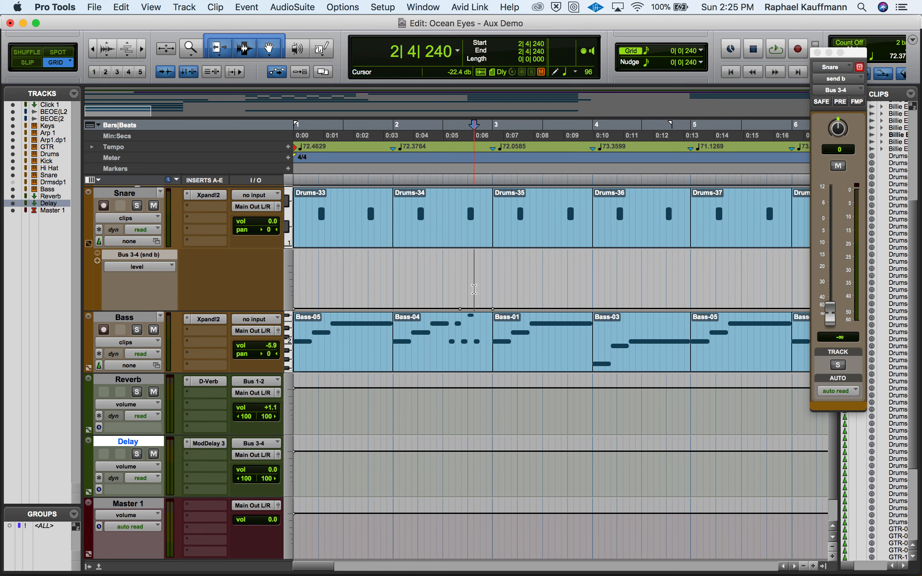
drag(464, 260, 471, 154)
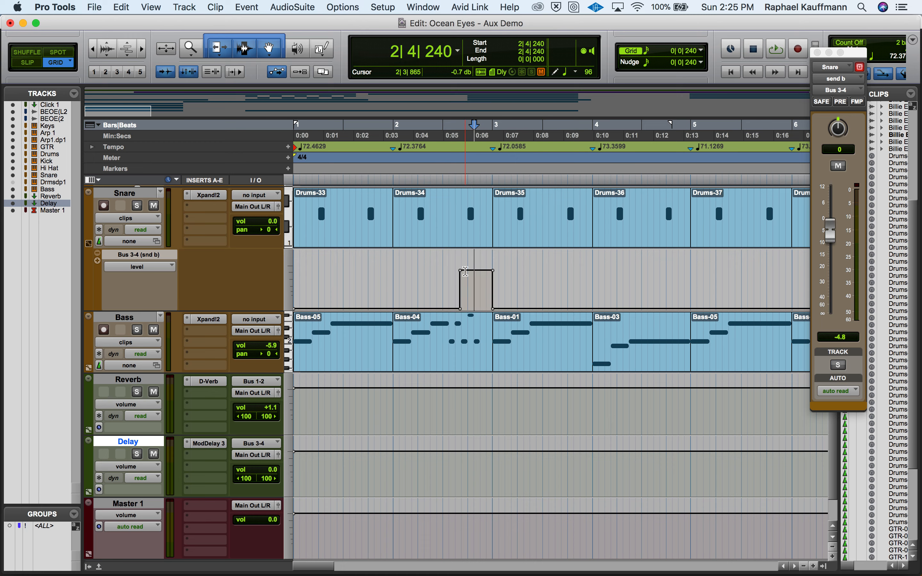
key(Return)
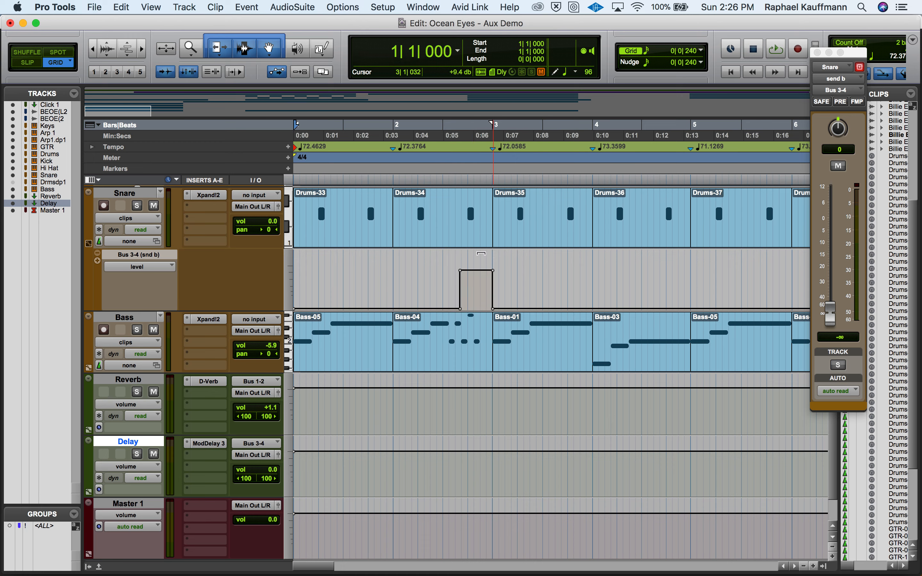
key(space)
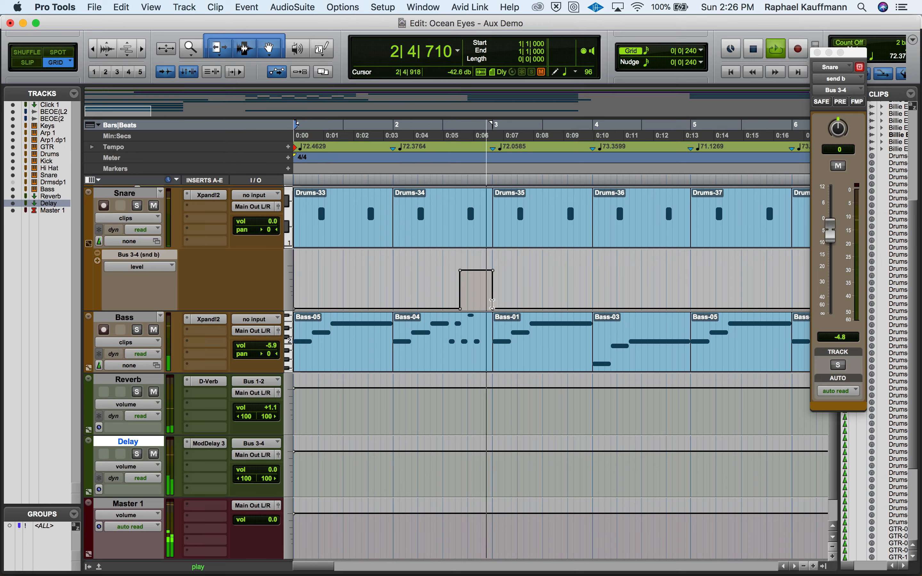
key(space)
Step: Switch to Chrome to review the "Inserted Effects Vs. Aux Input Tracks" slide, and return to Pro Tools
key(super+Tab)
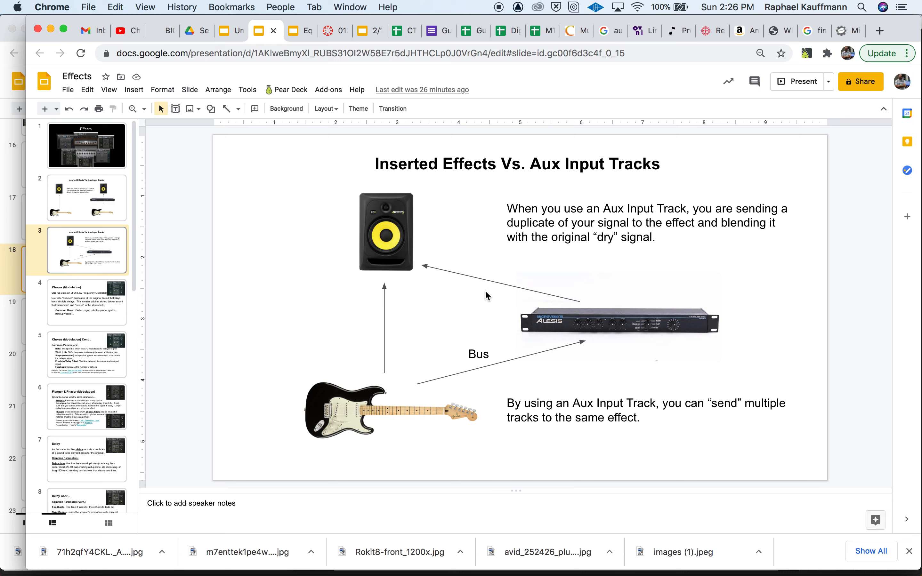
key(super+Tab)
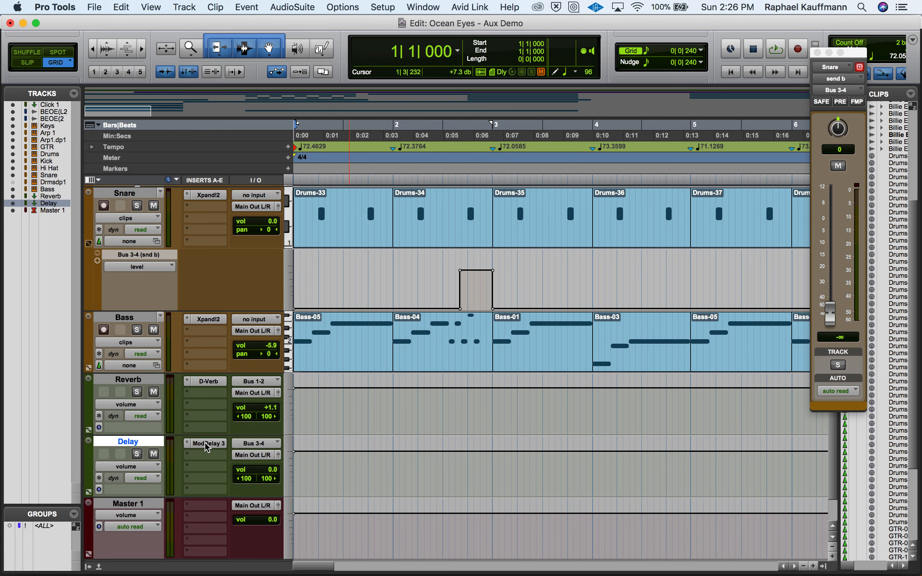
Step: In the Mix window, select the Reverb and Delay aux tracks in turn, and set the Snare's Bus 3-4 send level to -55.8 dB
key(super+equal)
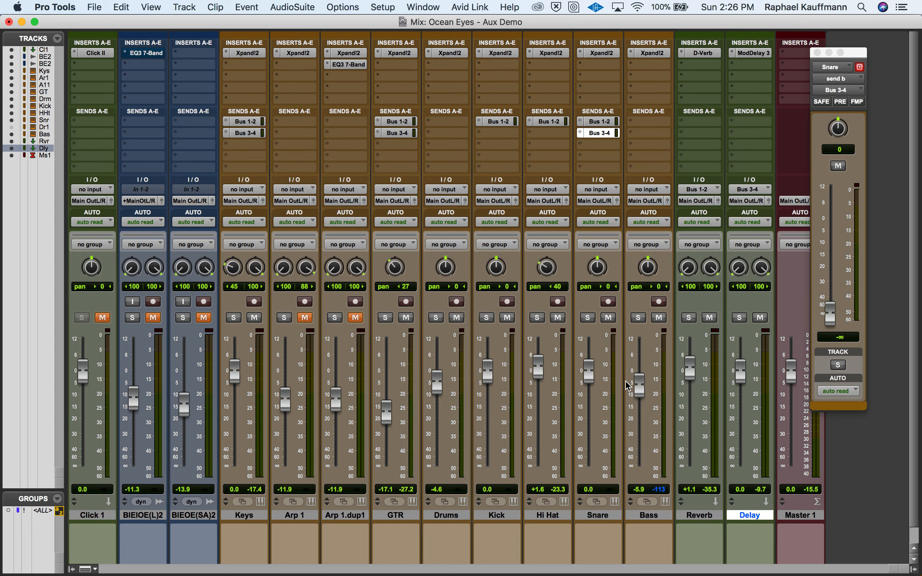
click(709, 514)
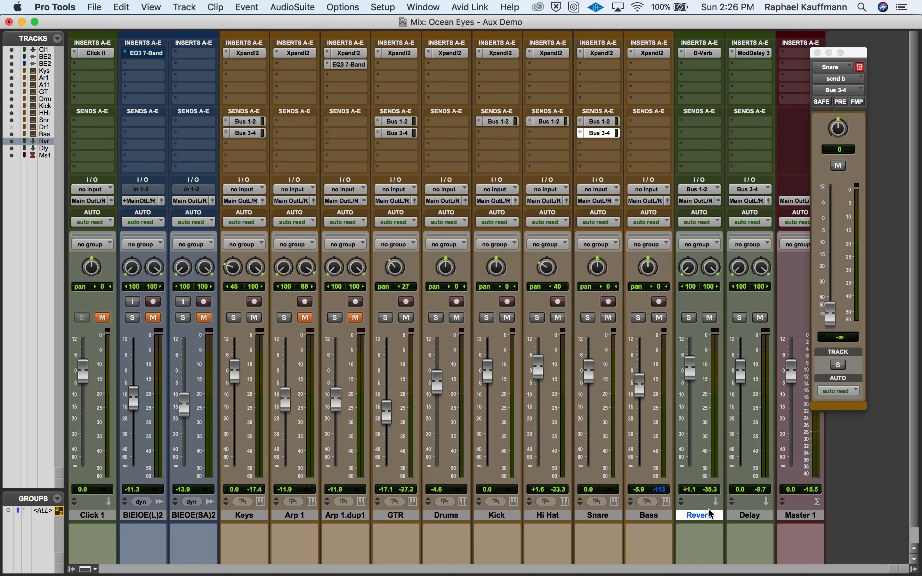
click(747, 514)
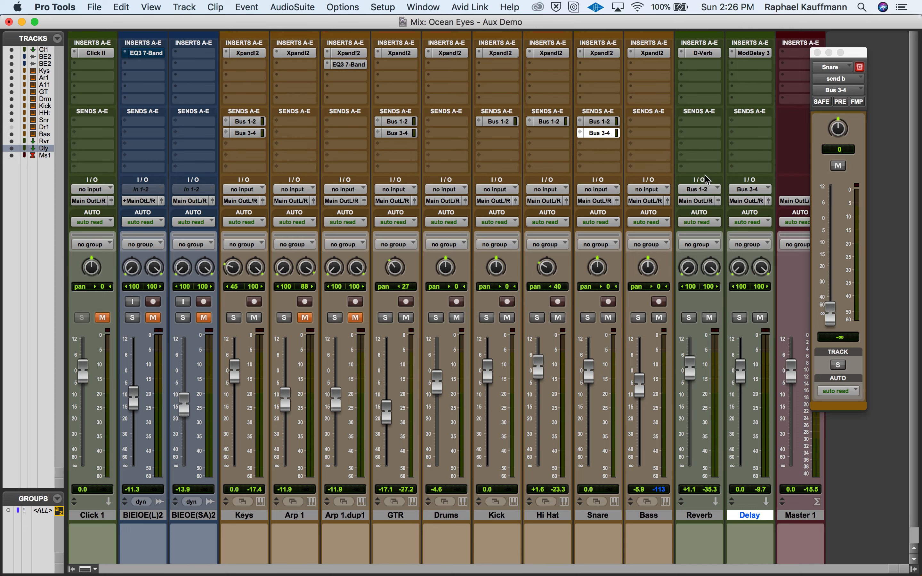
mouse_move(837, 306)
mouse_down()
mouse_move(833, 241)
mouse_move(832, 304)
mouse_up()
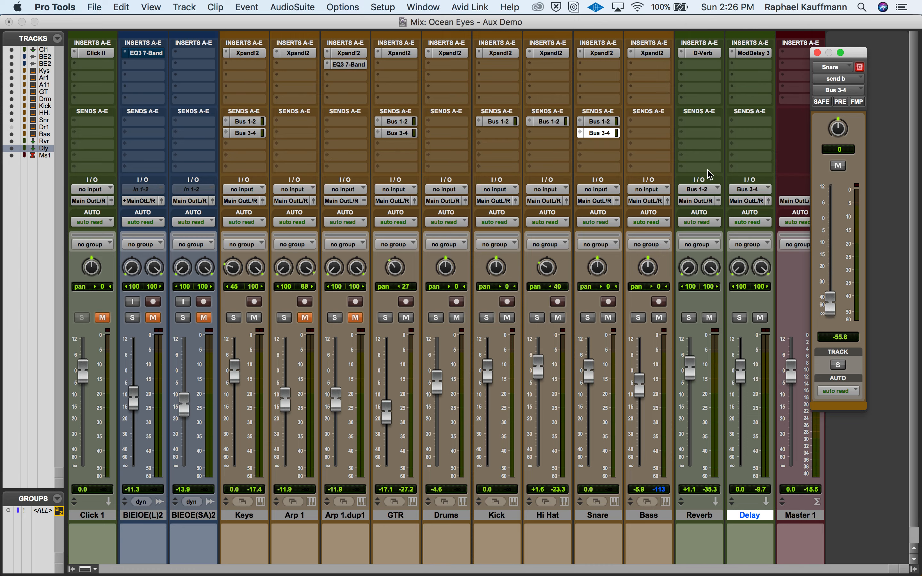
Step: Switch to QuickTime Player, close the new screen recording, and enter "Aux Inp" as the start of its file name
key(super+Tab)
key(super+Tab)
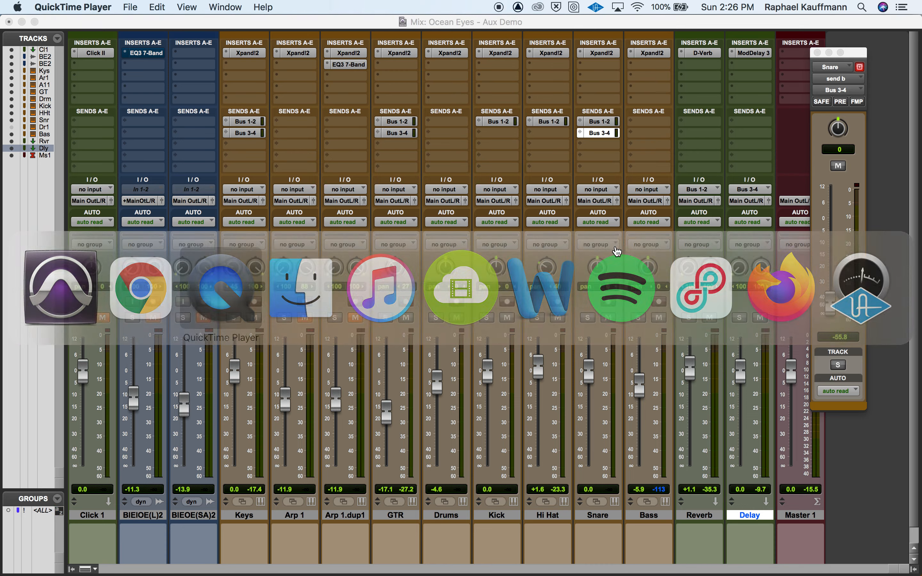
key(super+w)
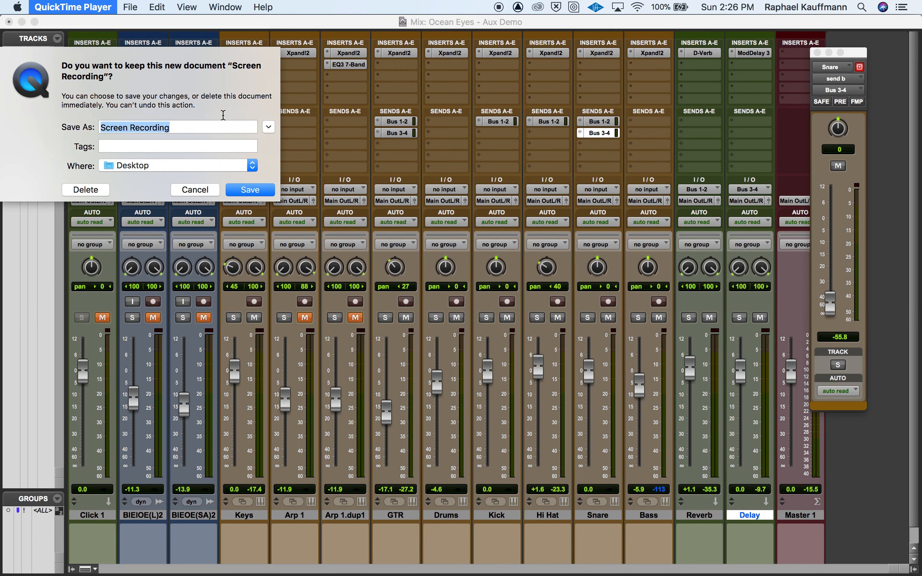
text(Aux Inp)
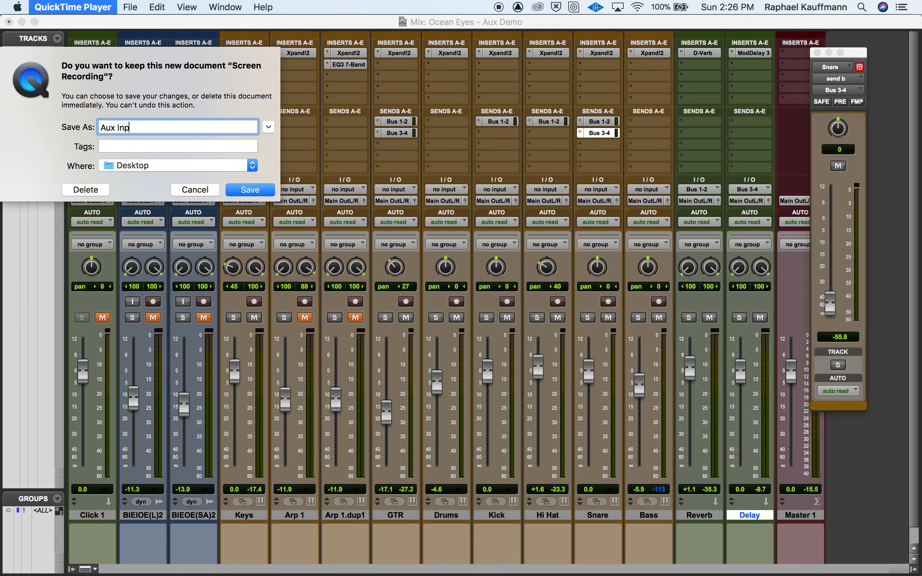